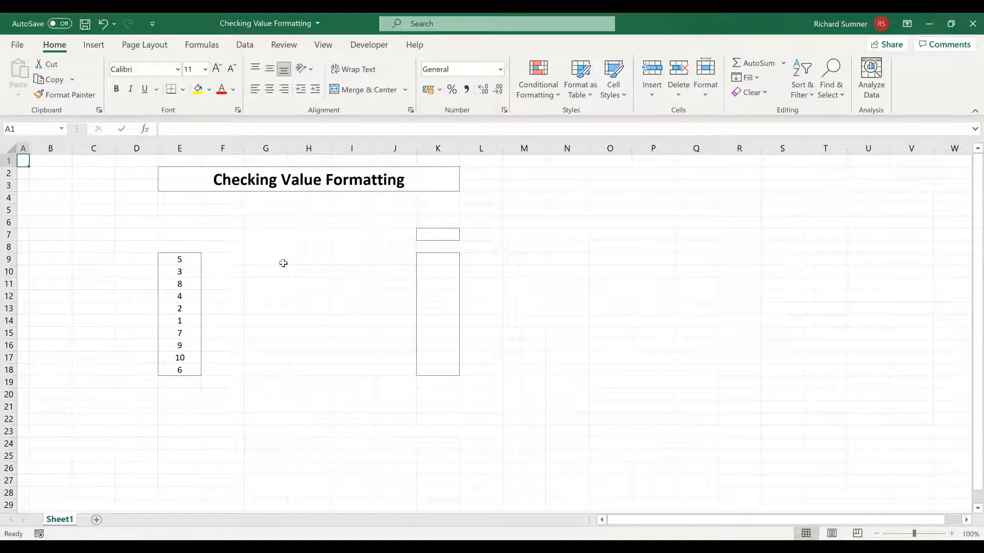
- Examine the individual numbers in the unlabelled list in E9:E18
left_click(283, 263)
left_click(203, 260)
left_click(190, 262)
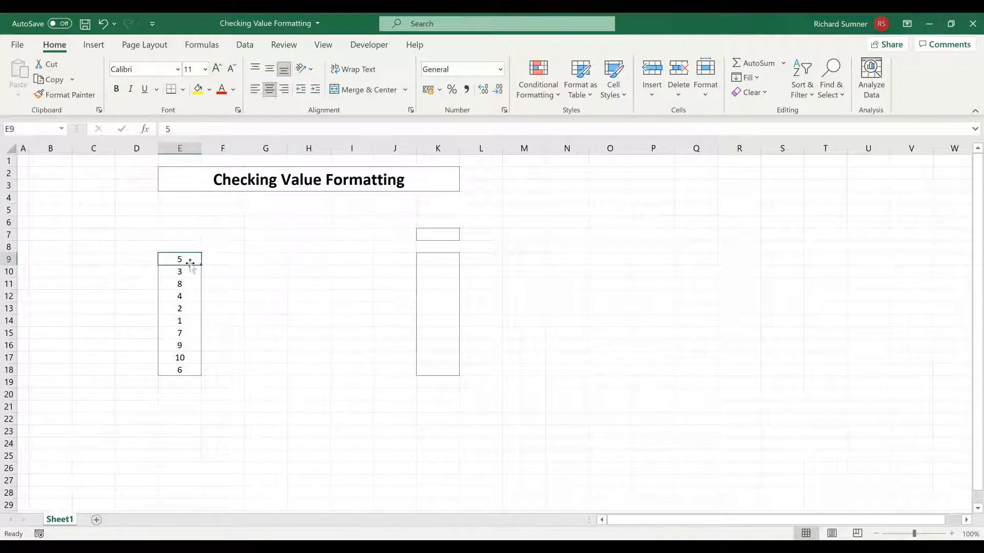
left_click(189, 271)
left_click(189, 294)
left_click_drag(188, 309, 187, 320)
left_click(187, 333)
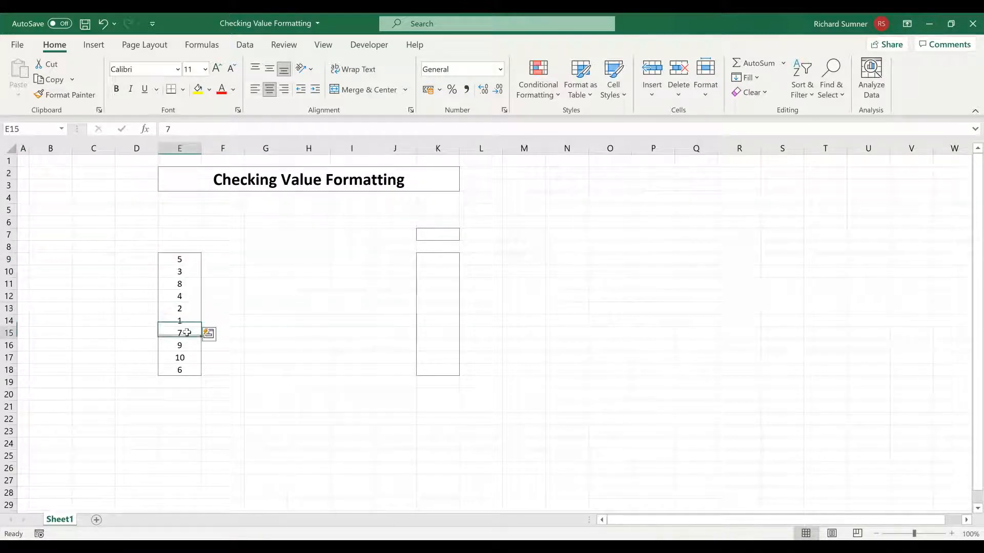
left_click(187, 358)
left_click(188, 370)
- Enter the formula =TEXT(E9, "0") in cell G9 to convert the first number to text
left_click(255, 262)
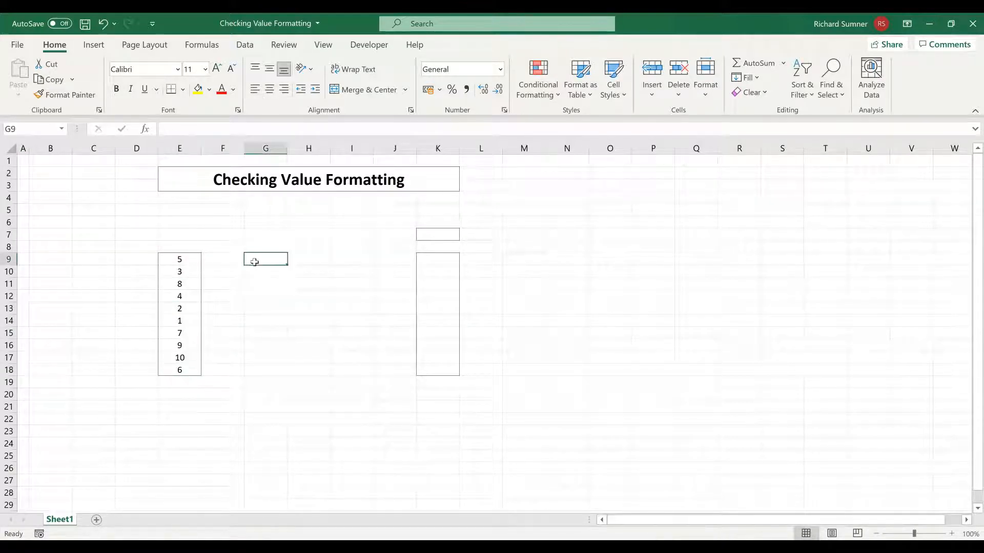
type("=")
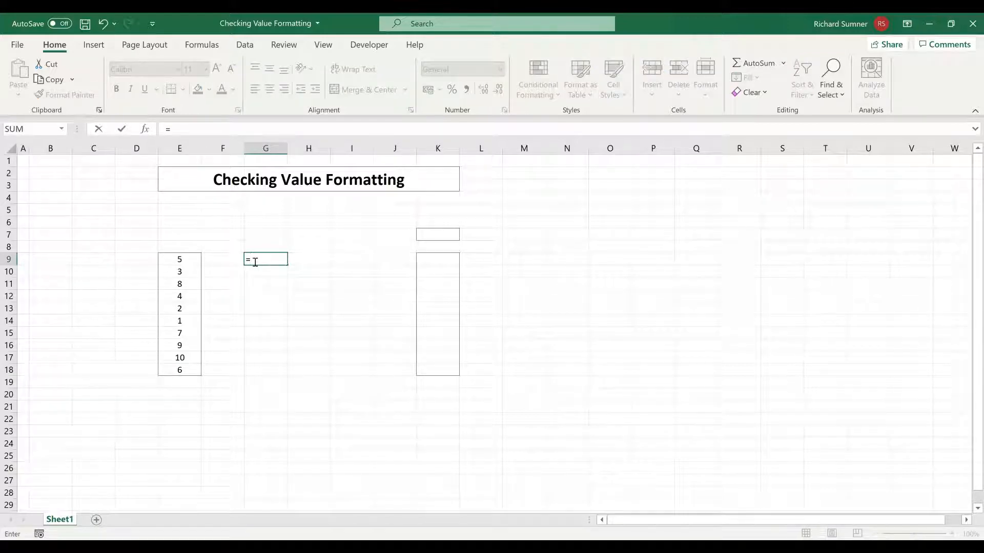
type("TEXT")
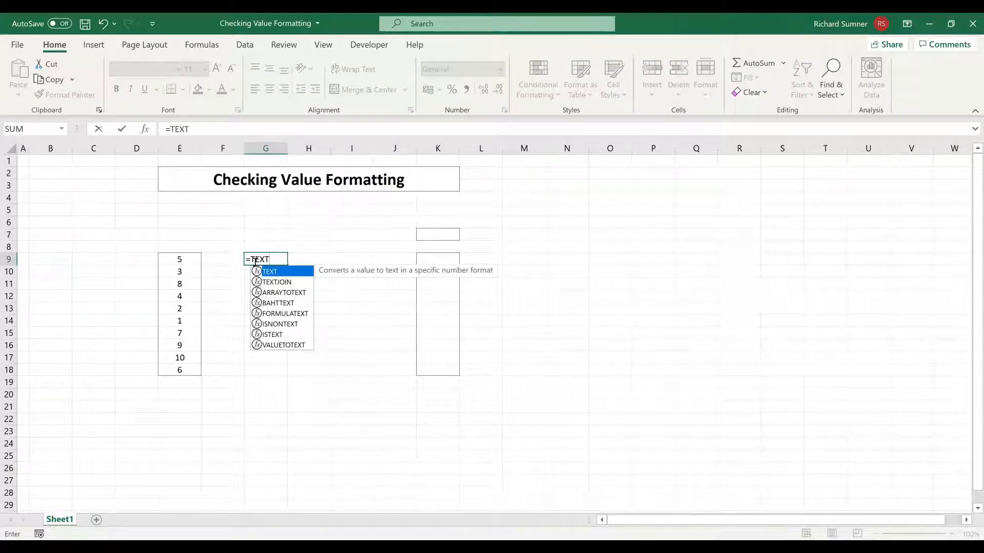
type("(")
left_click(193, 263)
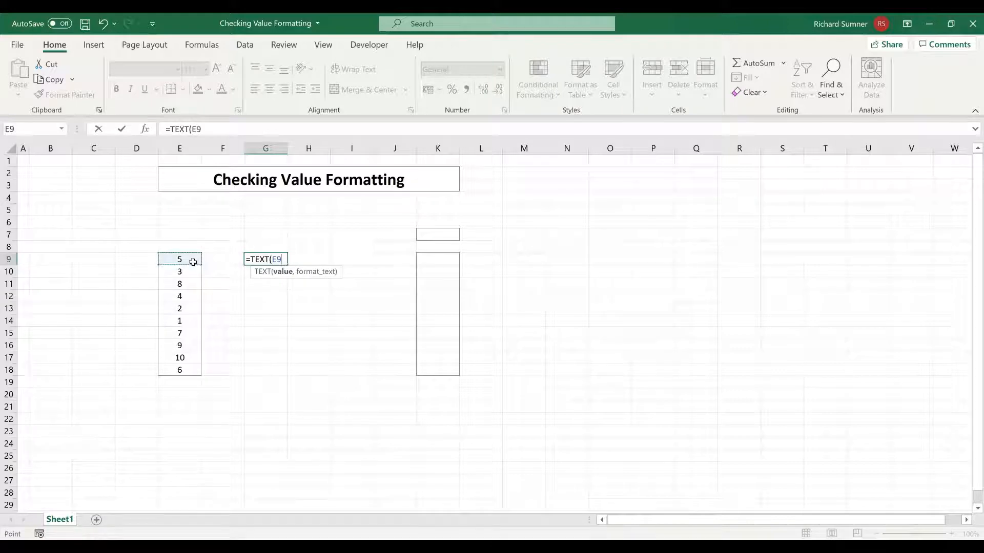
type(", 0")
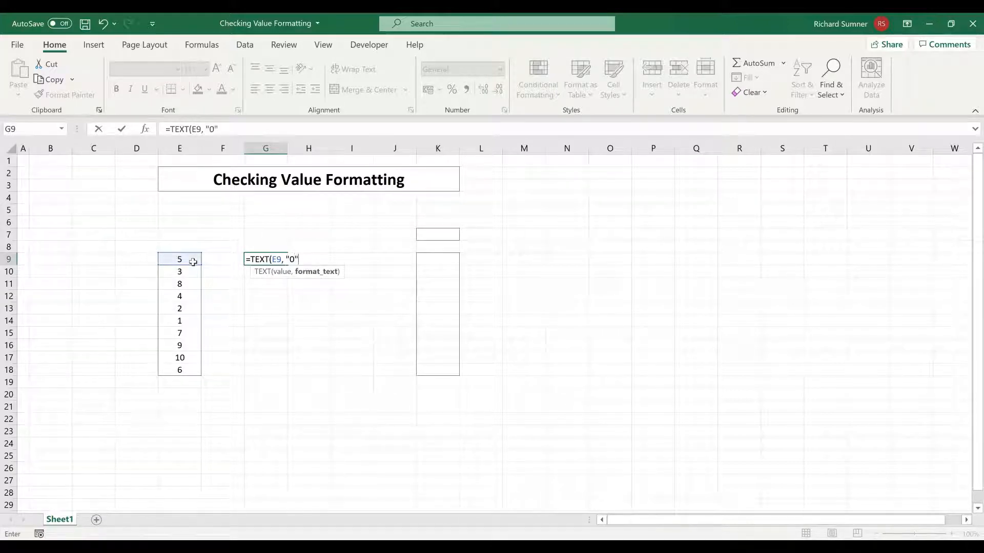
key("Return")
- Fill the TEXT formula from G9 down to G18 and centre the filled cells
left_click(279, 263)
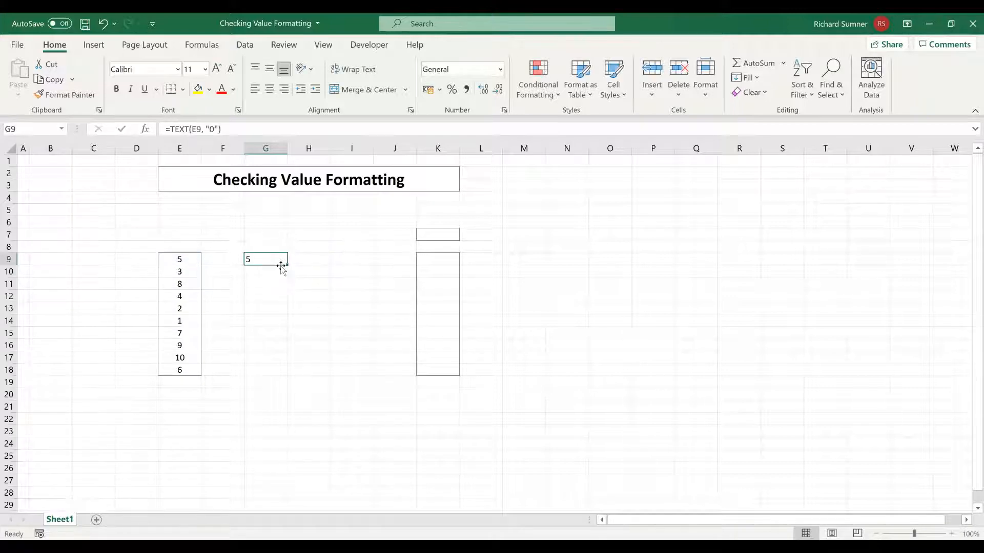
left_click_drag(286, 266, 285, 375)
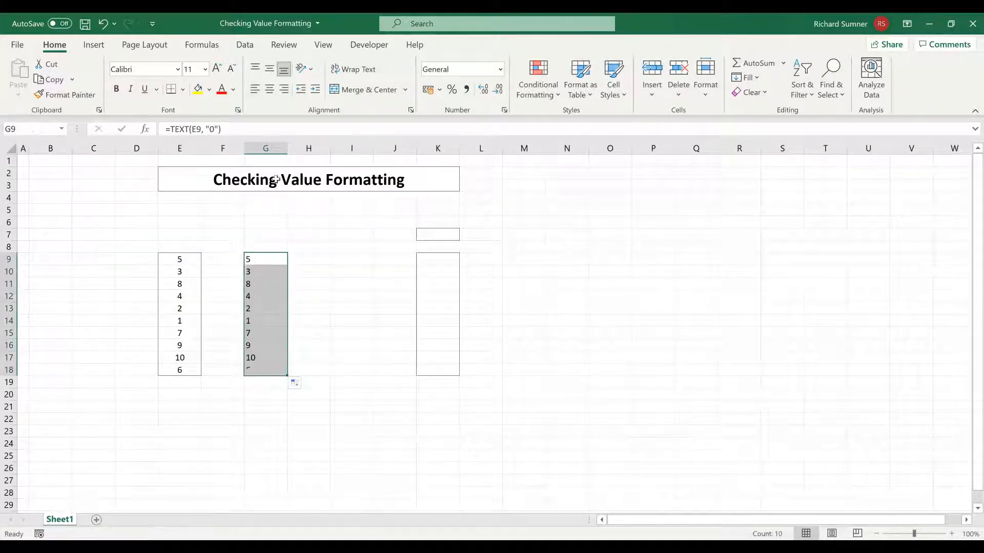
left_click(269, 89)
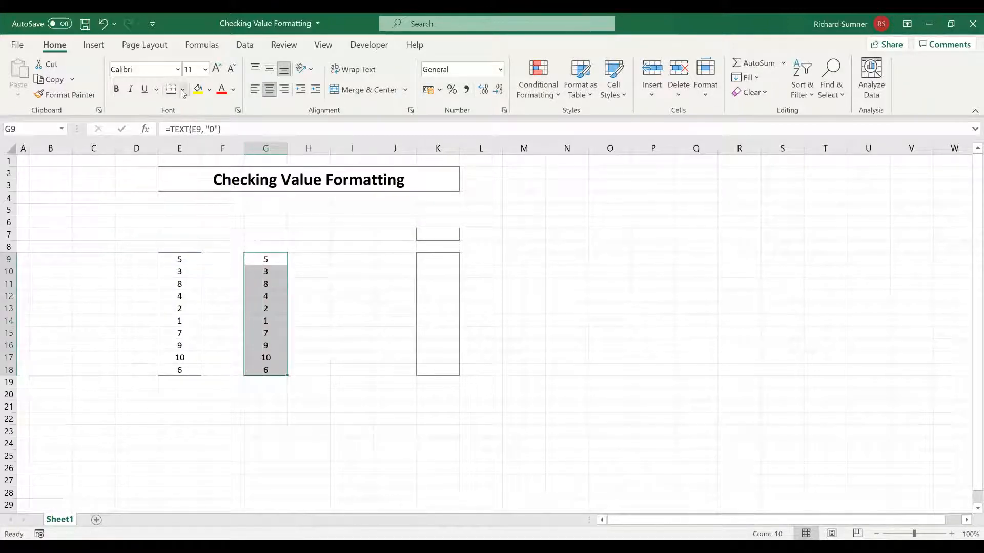
- Add the heading "Text" in G8 and format it centred, underlined and bold
left_click(256, 249)
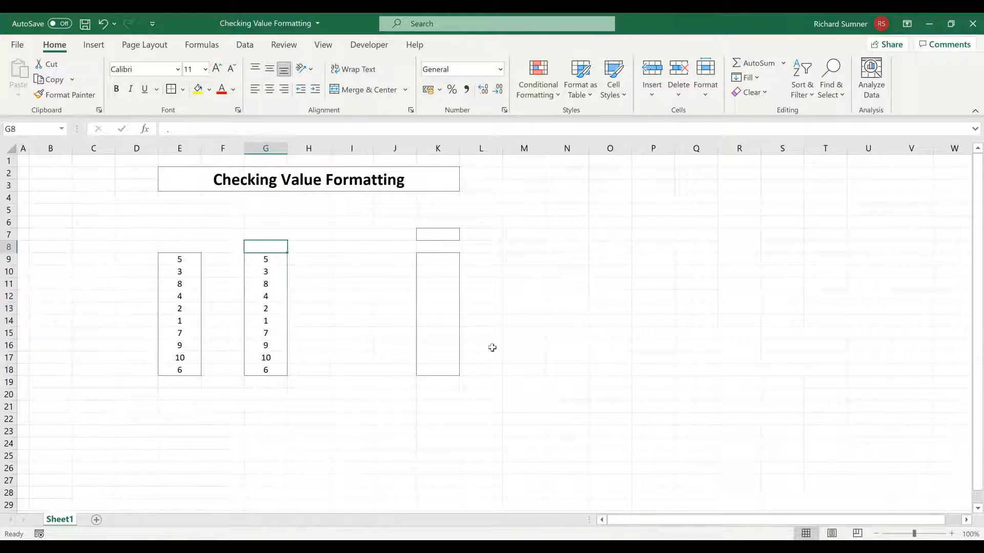
type("Text")
key("Return")
key("Return")
key("Up")
key("Up")
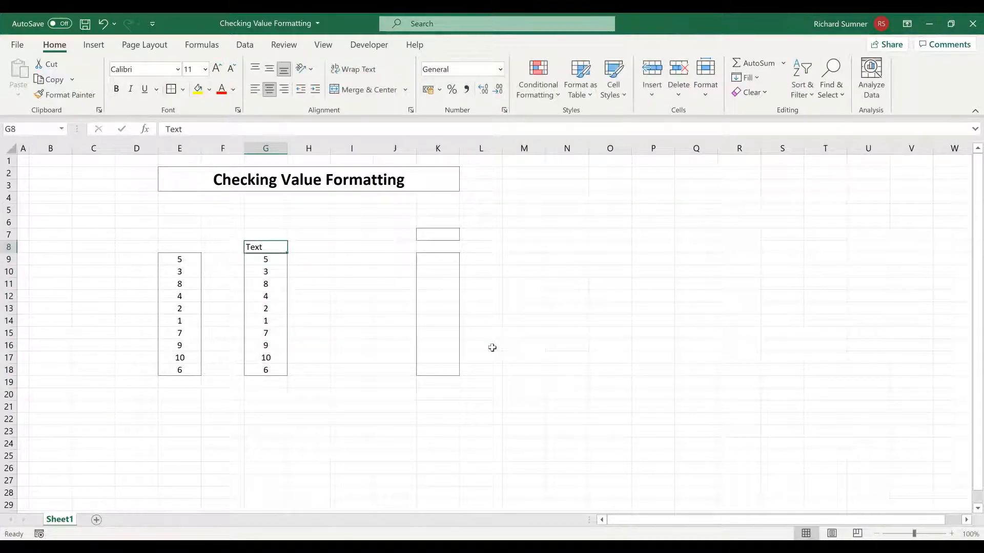
left_click(269, 90)
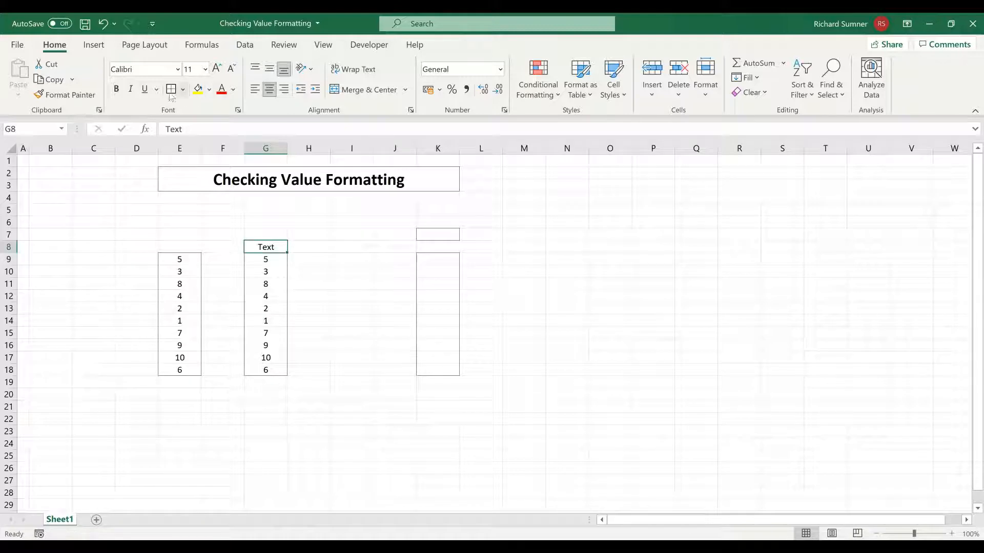
left_click(145, 89)
left_click(116, 89)
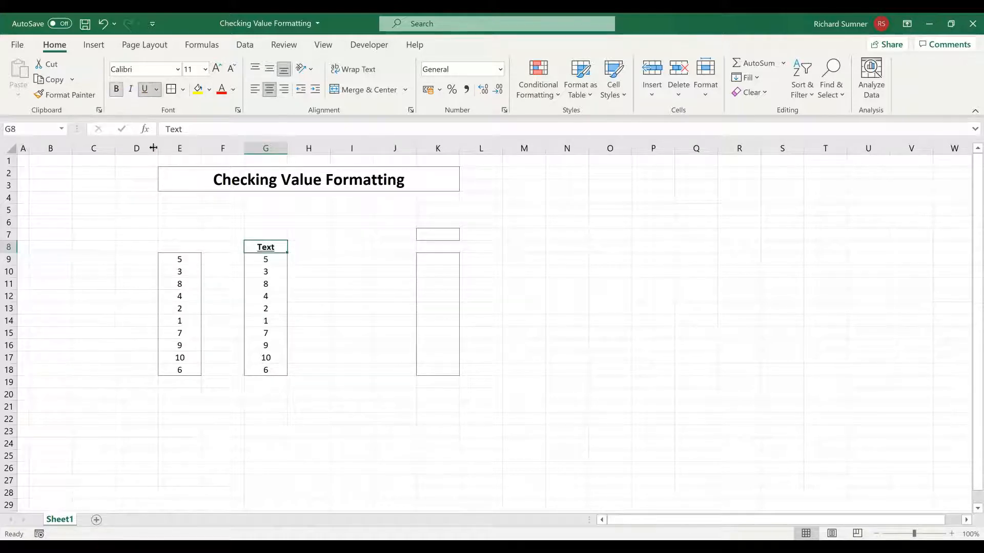
- Add the heading "Values" in E8 and format it centred, underlined and bold
left_click(164, 245)
type("Values")
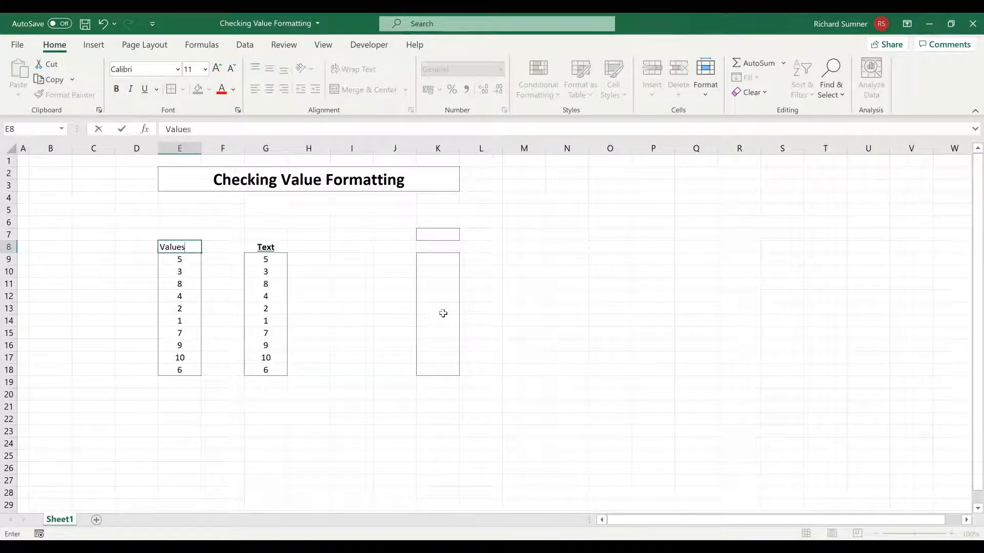
key("Return")
key("Up")
left_click(270, 90)
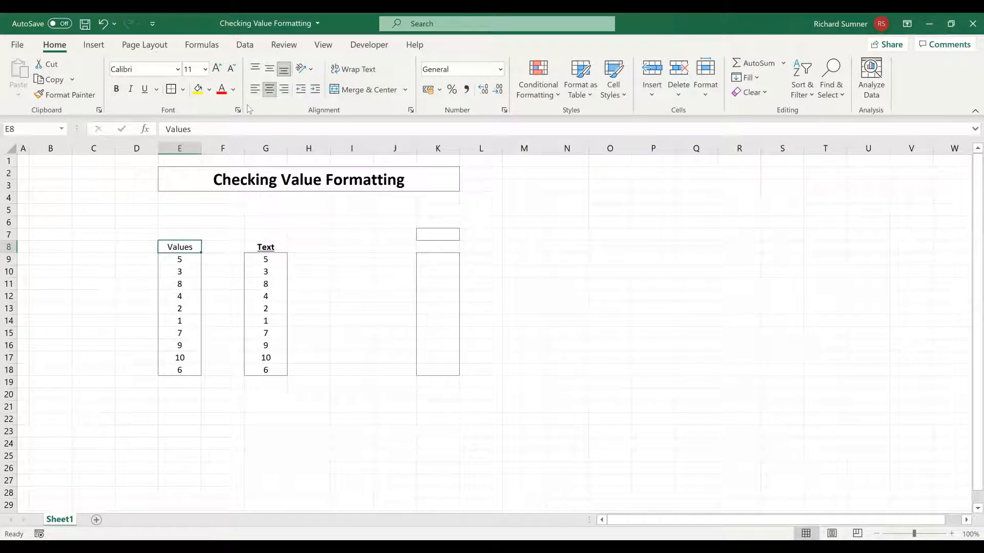
left_click(145, 89)
left_click(116, 89)
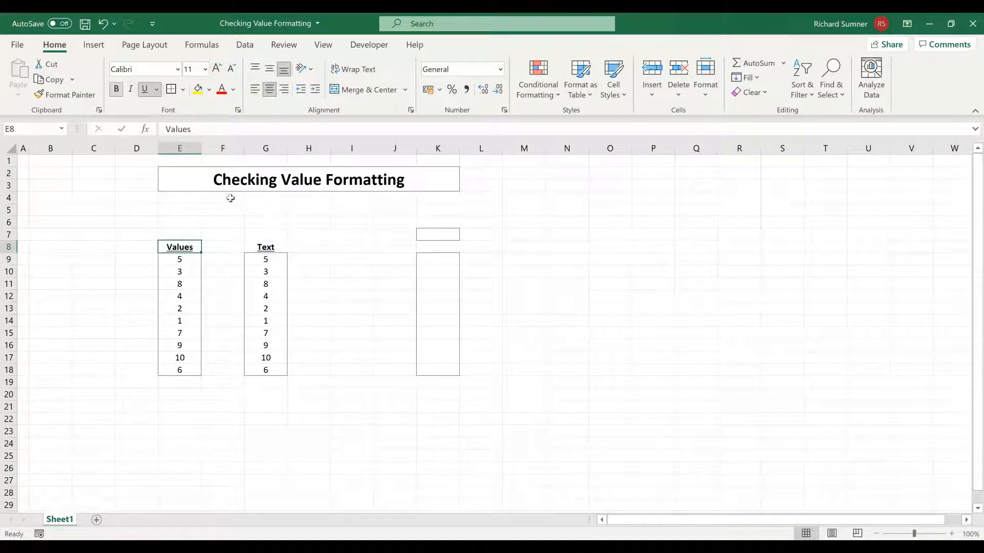
- Start a formula in cell K9
left_click(447, 260)
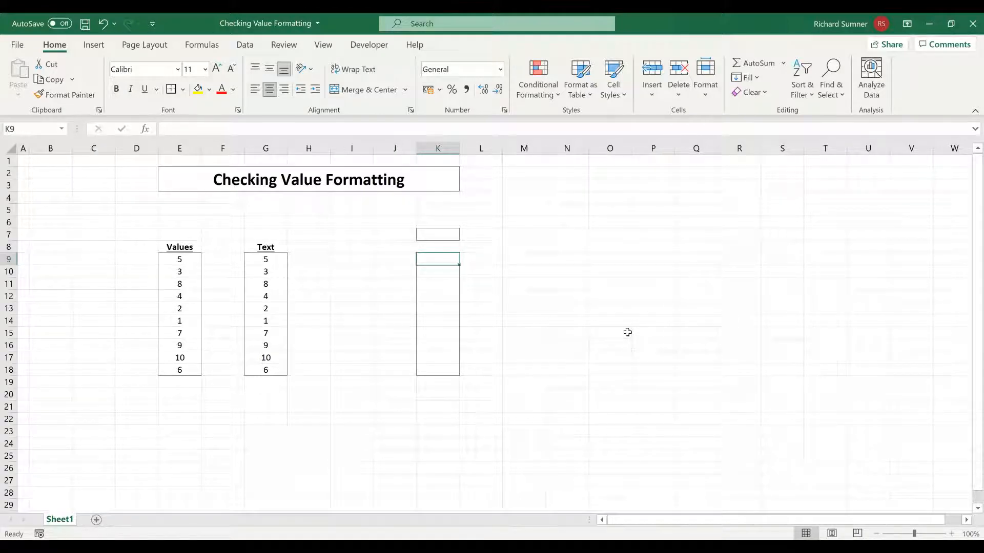
type("=")
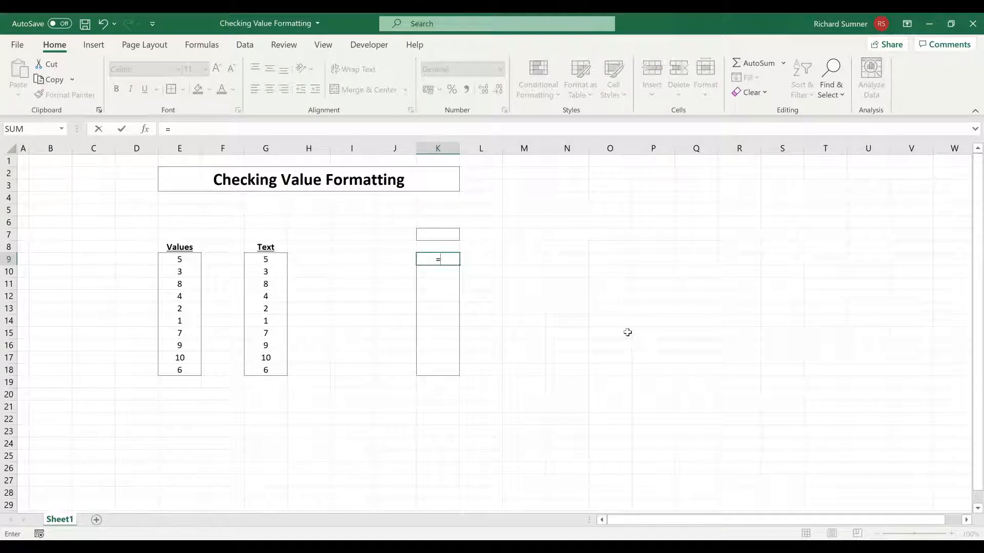
type("IF(")
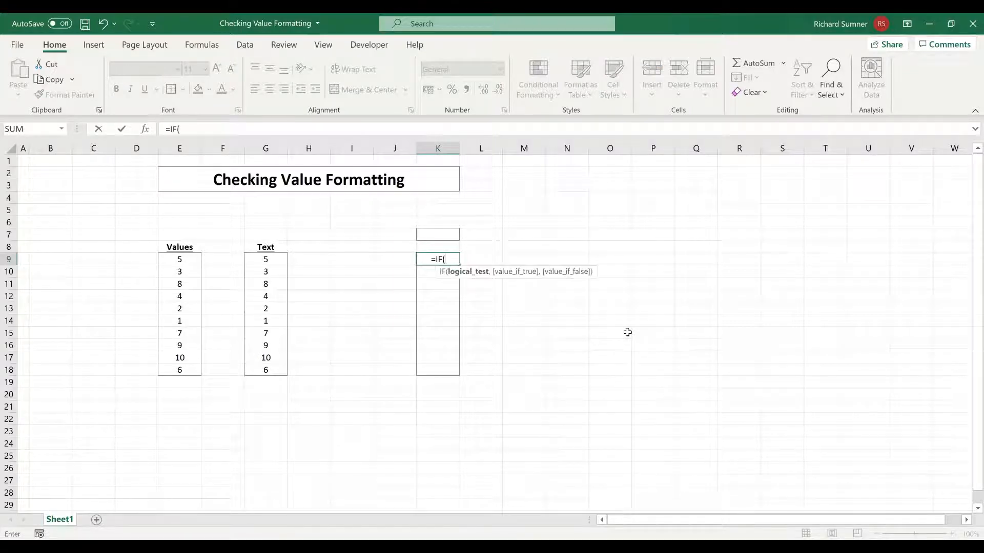
key("BackSpace")
key("BackSpace")
key("BackSpace")
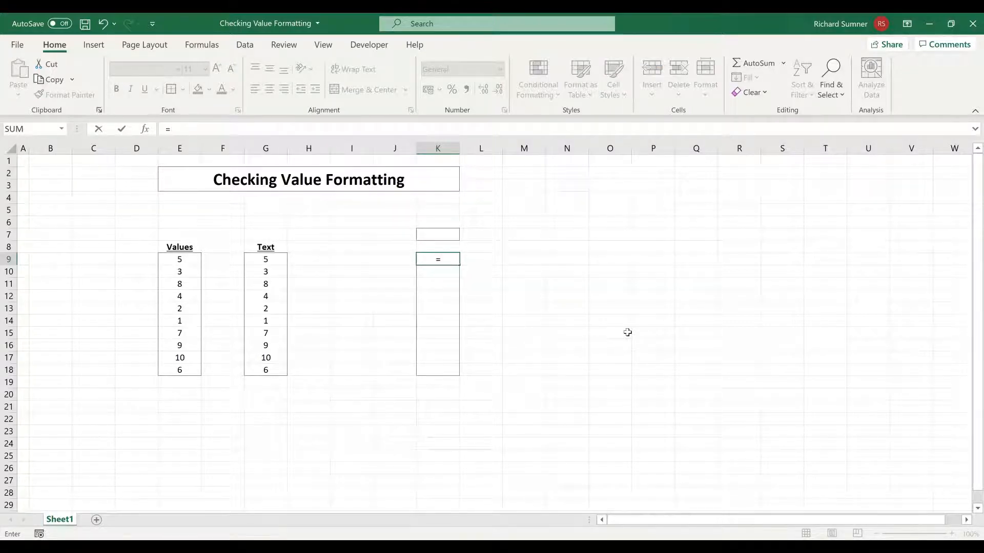
- Complete the formula in K9 as =ISNUMBER(E9) to check whether the first value is a number
type("ISVALUE(")
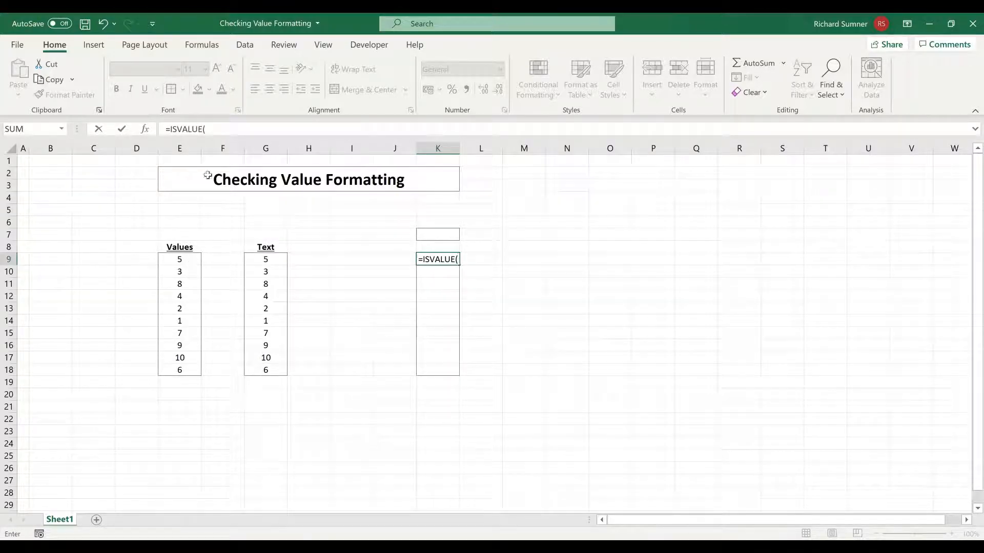
left_click_drag(177, 131, 267, 129)
key("BackSpace")
type("NUMBER")
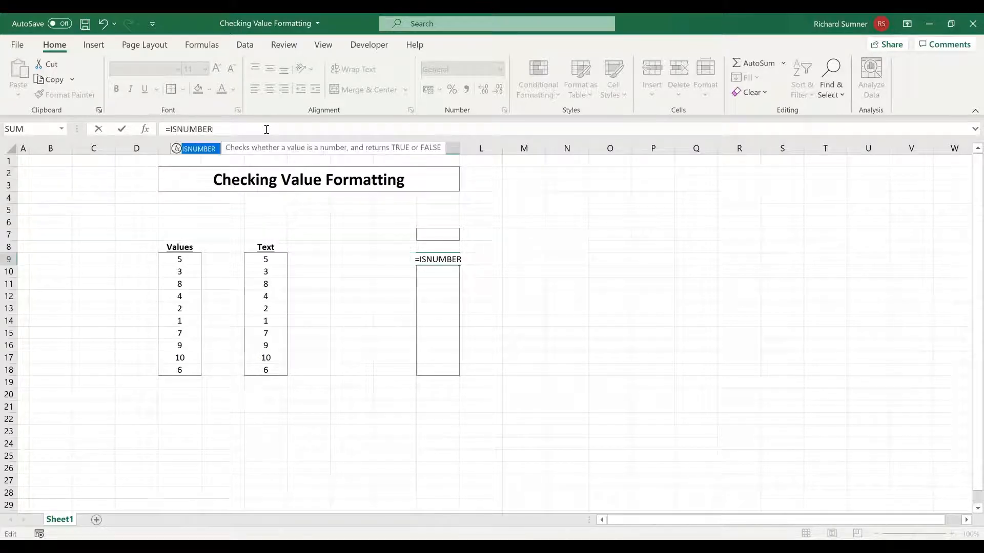
type("(")
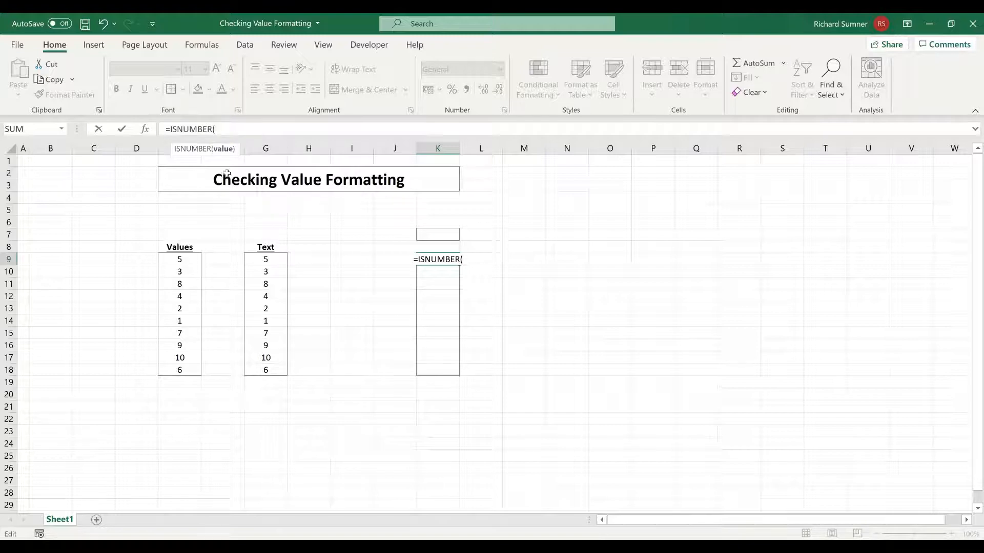
left_click(190, 257)
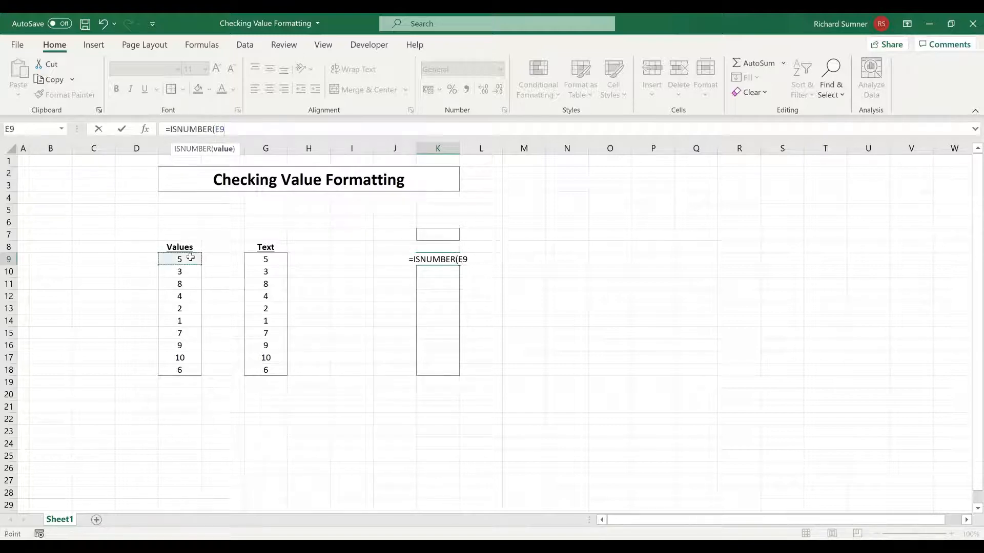
type(")")
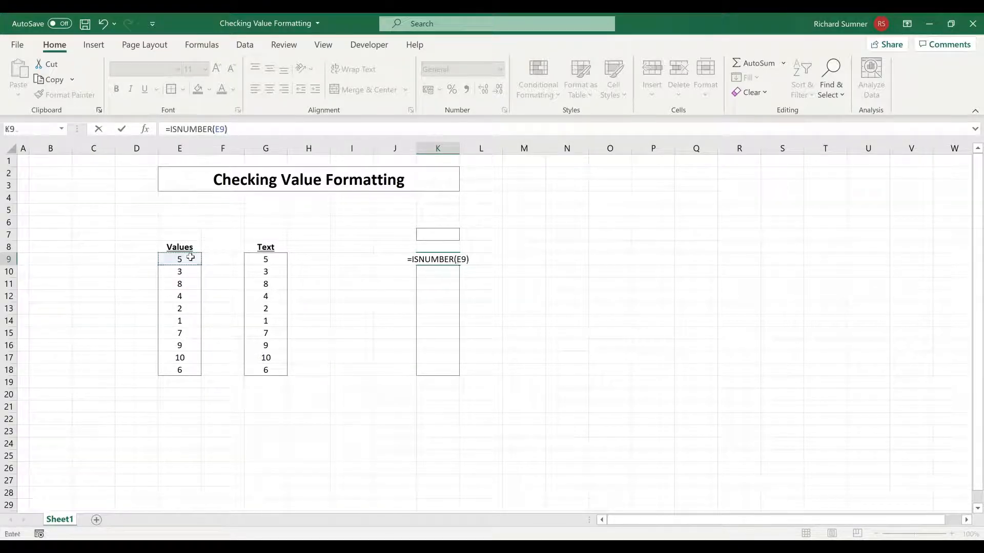
key("Return")
- Copy the ISNUMBER formula from K9 into K10:K18
right_click(426, 258)
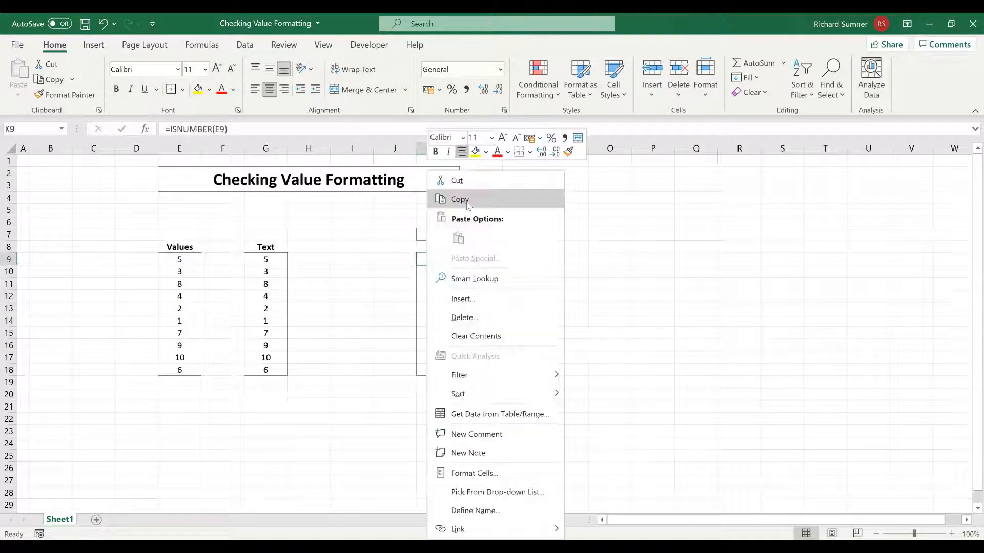
left_click(461, 199)
left_click_drag(438, 271, 442, 369)
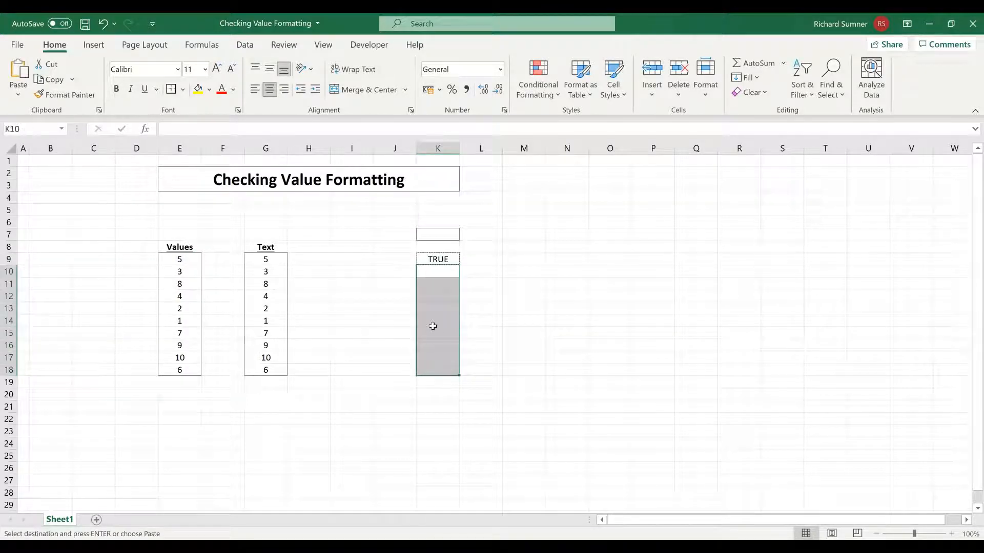
key("ctrl+v")
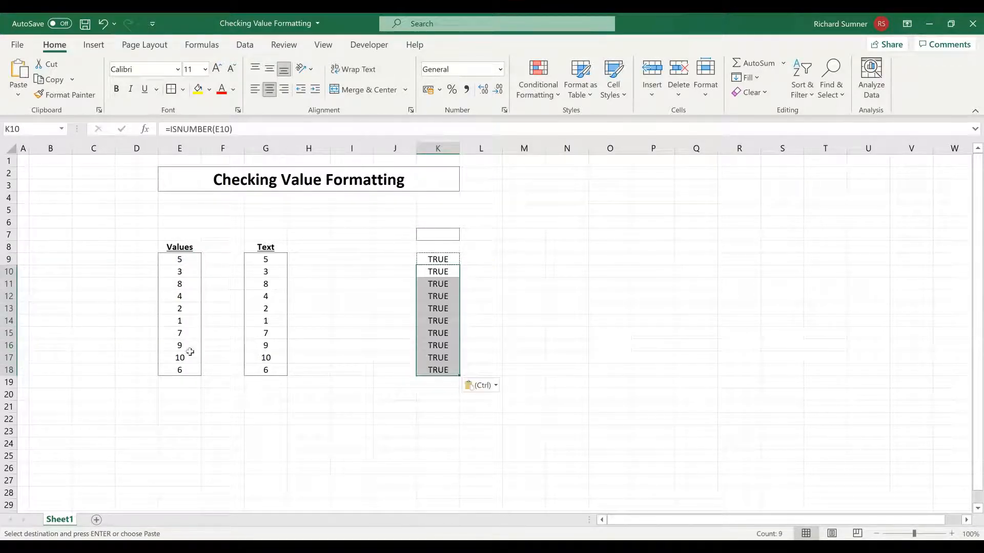
- Clear the value in E17 to test the number check against a blank cell, and undo the deletion
left_click(191, 353)
key("BackSpace")
key("Return")
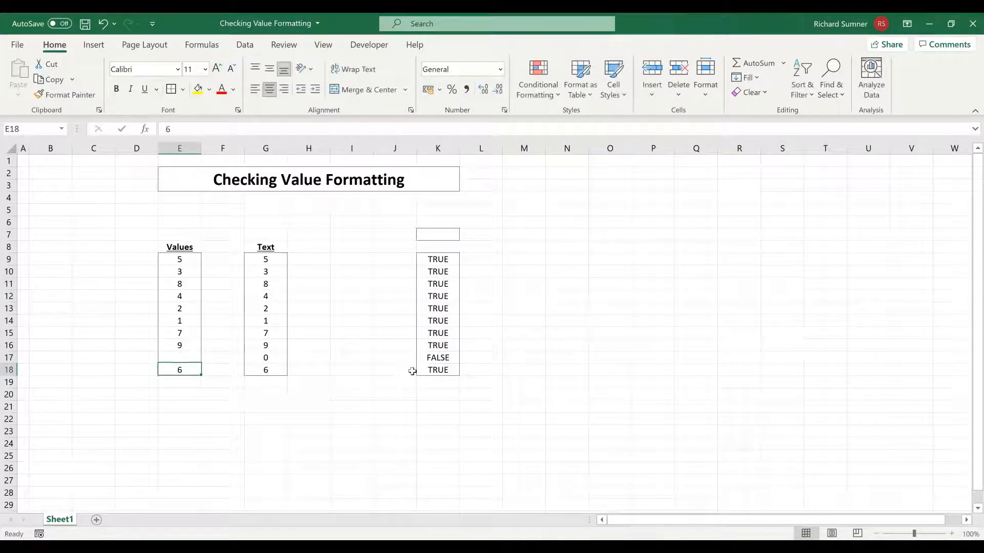
key("Up")
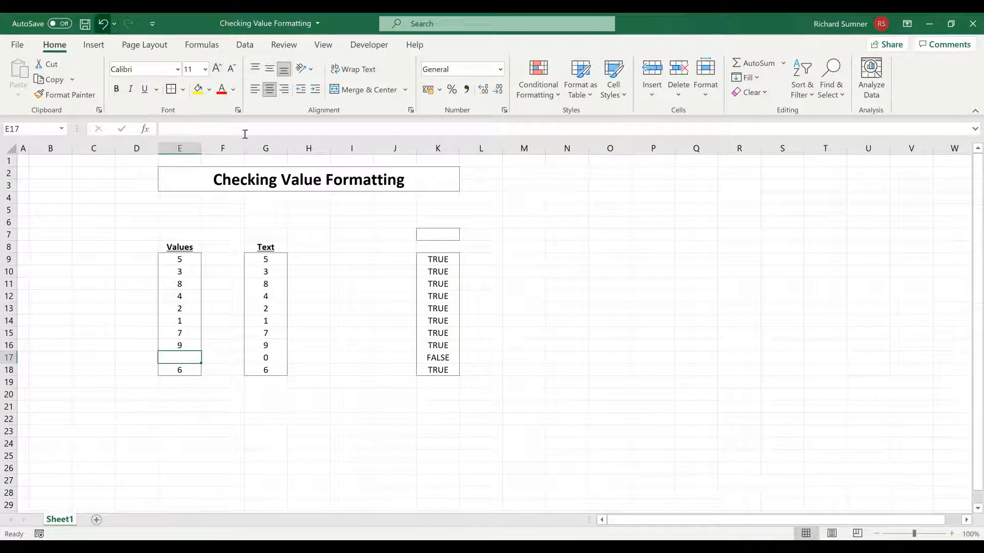
left_click(103, 26)
- Edit the formula in K9 to =IF(E9="", "", ISNUMBER(E9)) so that blank cells return an empty result
left_click(432, 256)
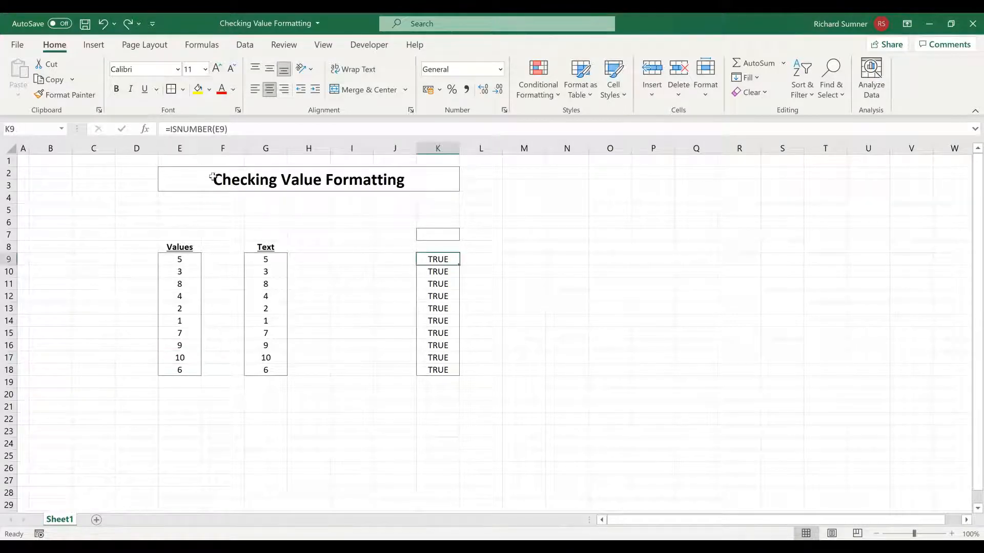
left_click(168, 129)
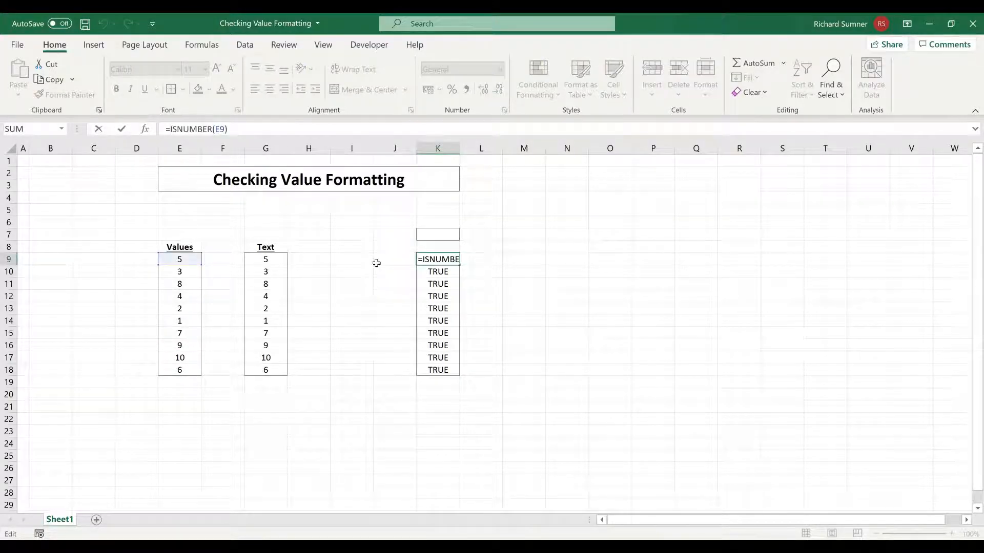
type("IF(")
left_click(200, 259)
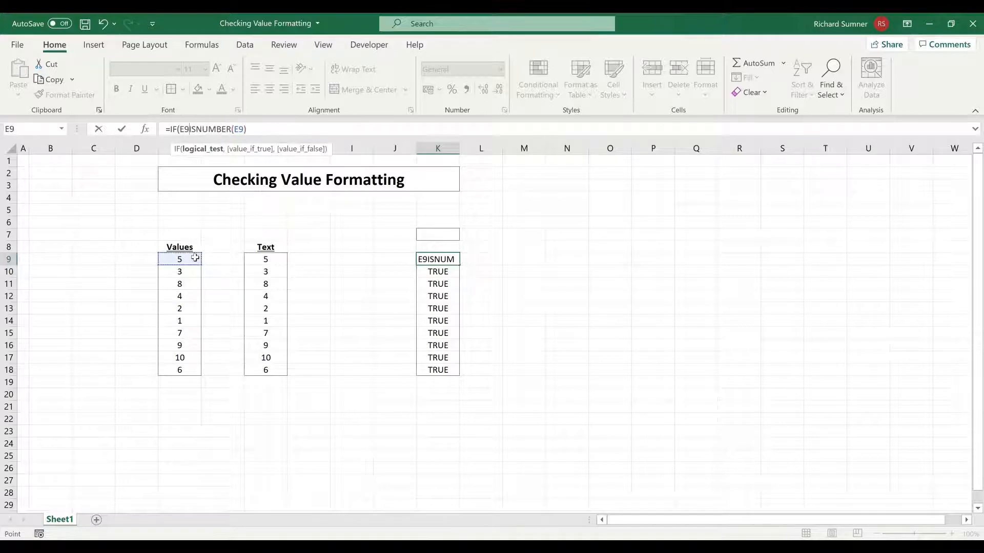
type("=\"\"")
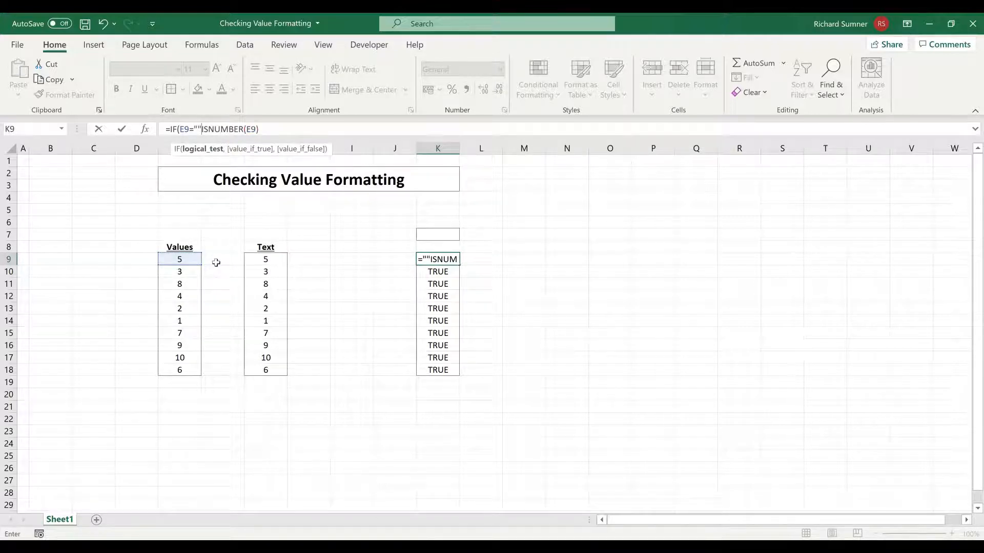
type(", \"\",")
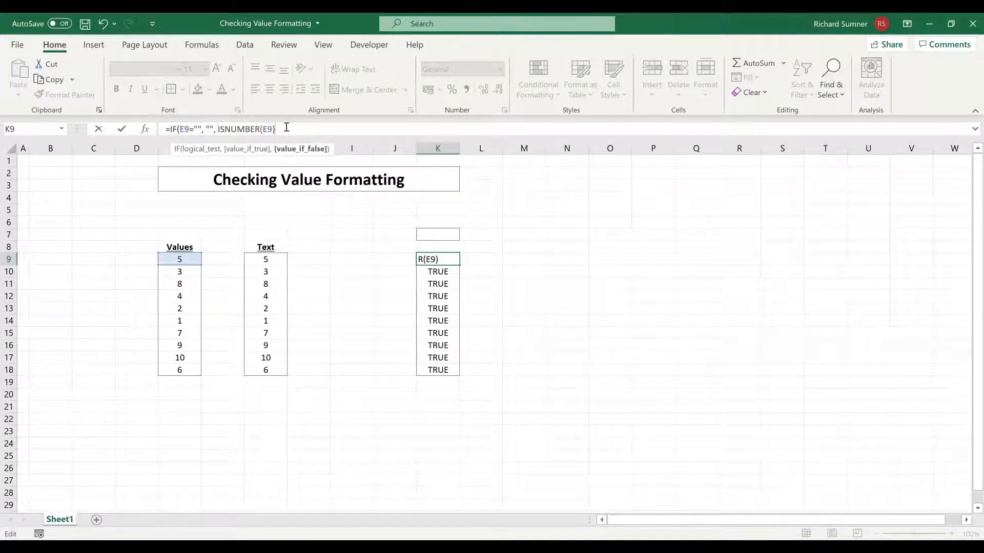
key("Return")
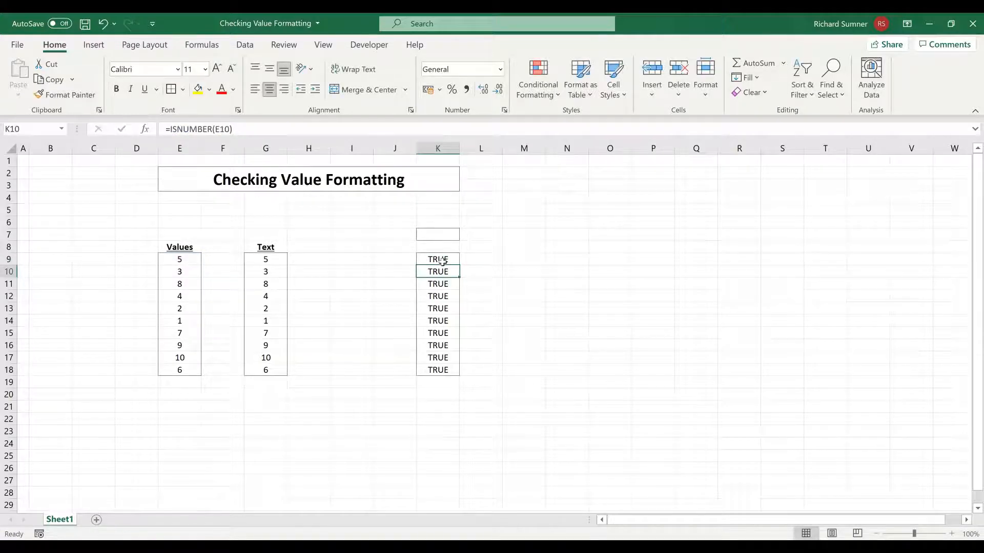
- Copy the blank-aware IF formula from K9 into K10:K18
right_click(443, 260)
left_click(492, 200)
left_click_drag(438, 271, 439, 370)
right_click(439, 370)
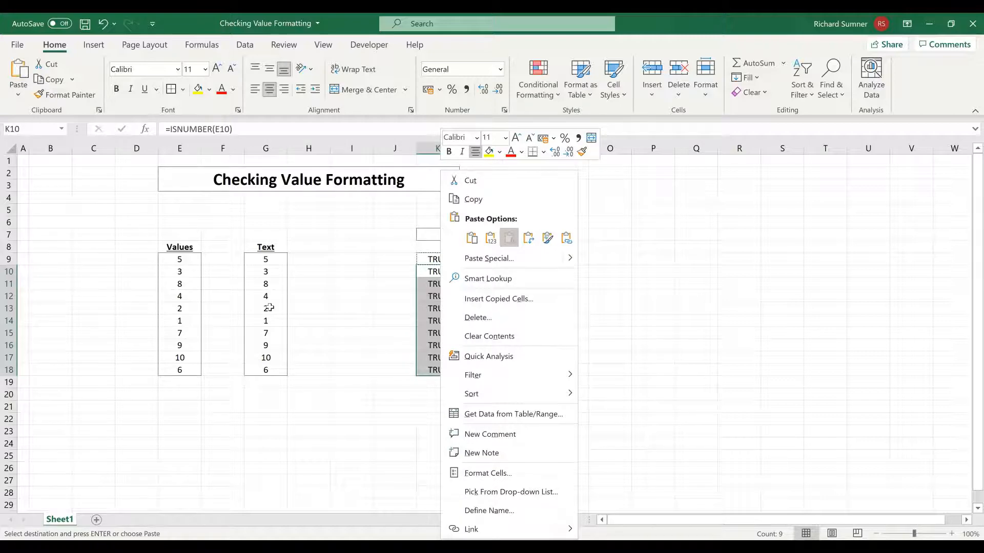
key("ctrl+v")
- Clear E17 to test the blank handling, and re-enter 10 in the cell
left_click(195, 356)
key("BackSpace")
key("Return")
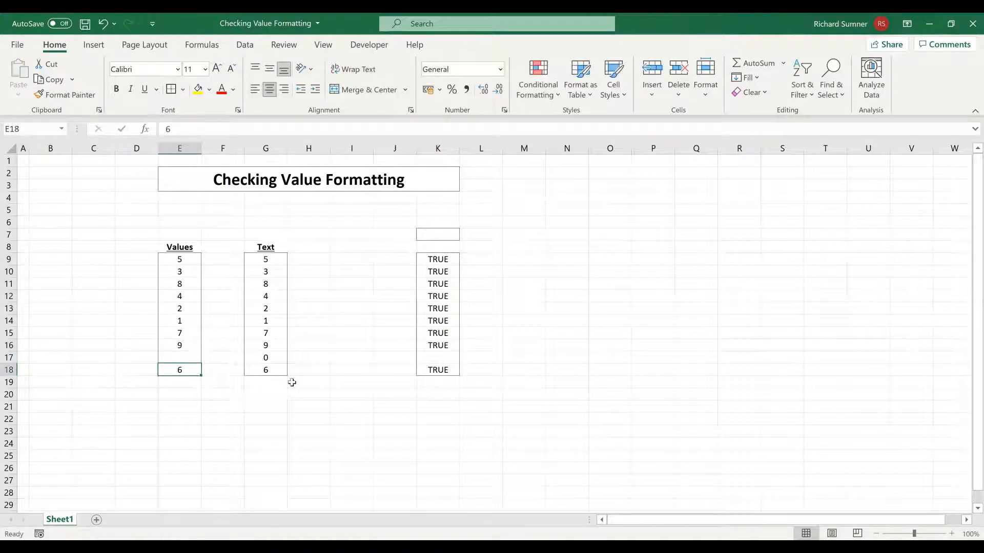
key("Up")
type("10")
key("Return")
- Copy the text entries in G9:G18 and paste them as values over the Values list starting at E9
left_click_drag(267, 258, 271, 370)
right_click(269, 321)
left_click(297, 197)
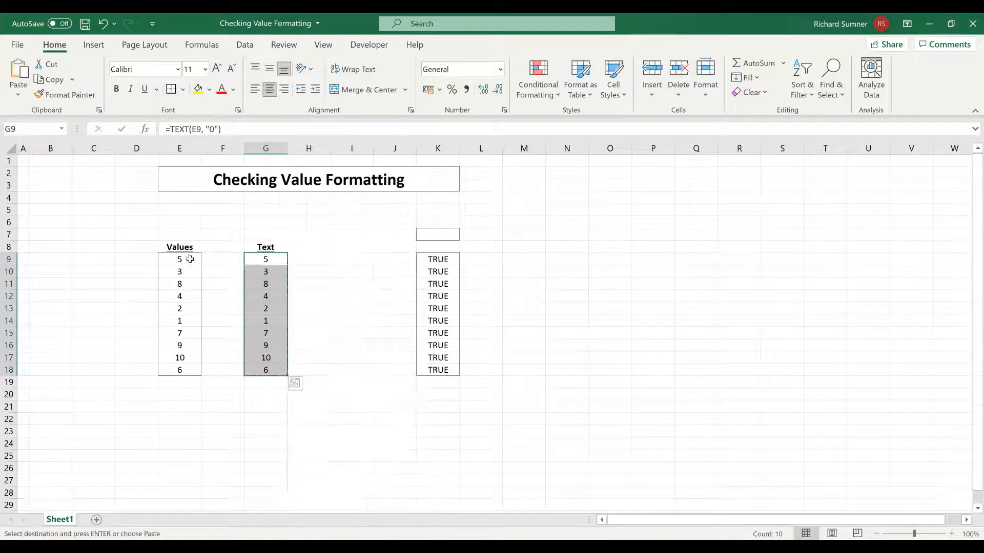
right_click(184, 258)
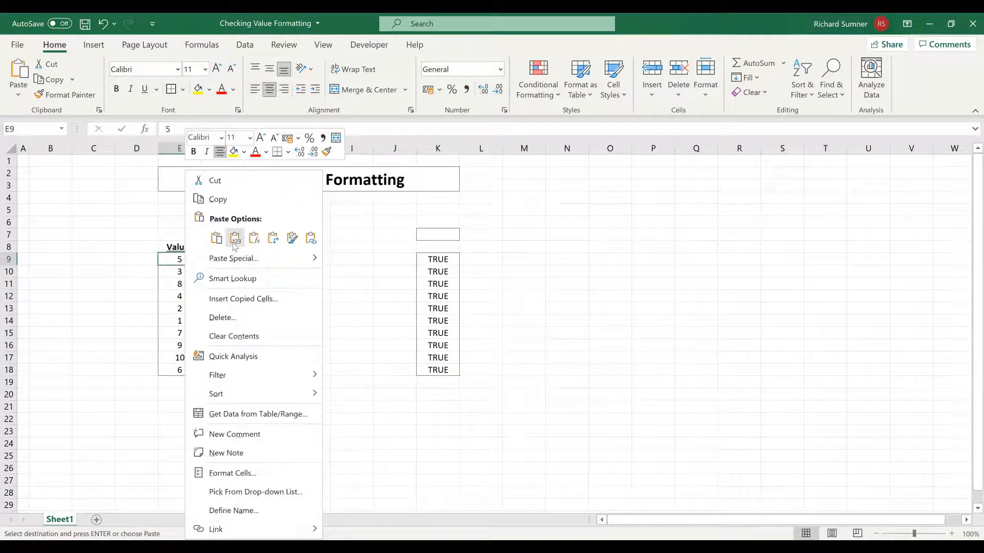
left_click(234, 240)
- Inspect the check formulas in K9 and K10 and the error options offered for E9
left_click(437, 261)
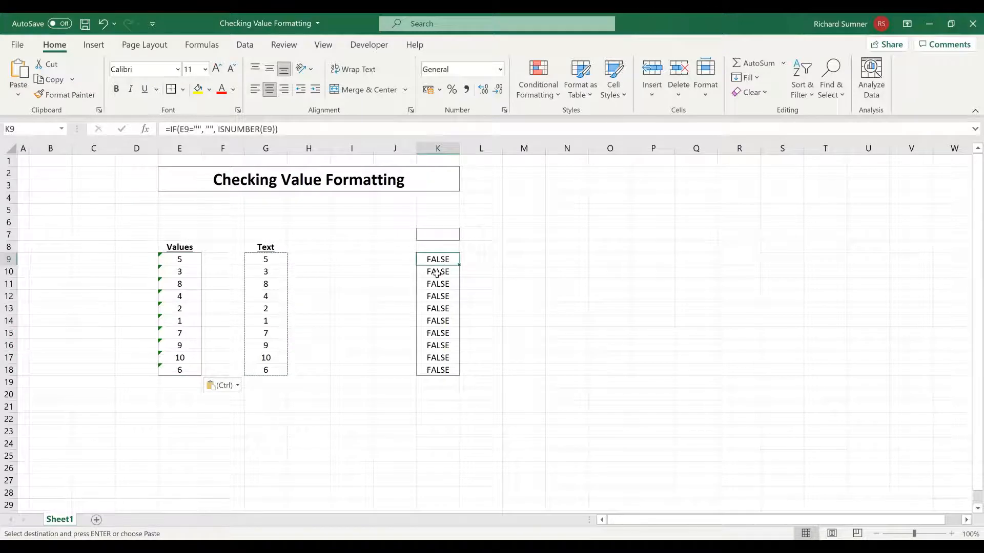
left_click(437, 272)
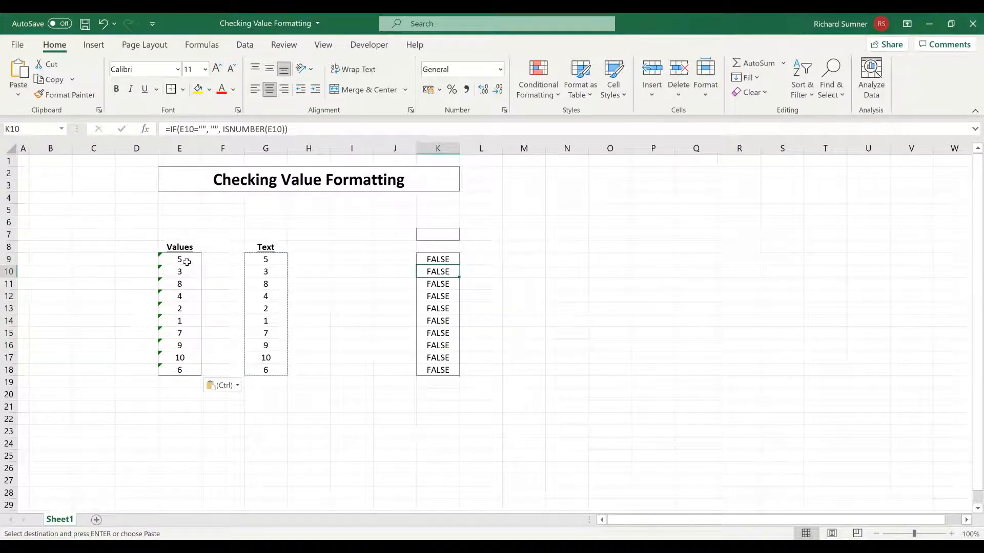
left_click(162, 260)
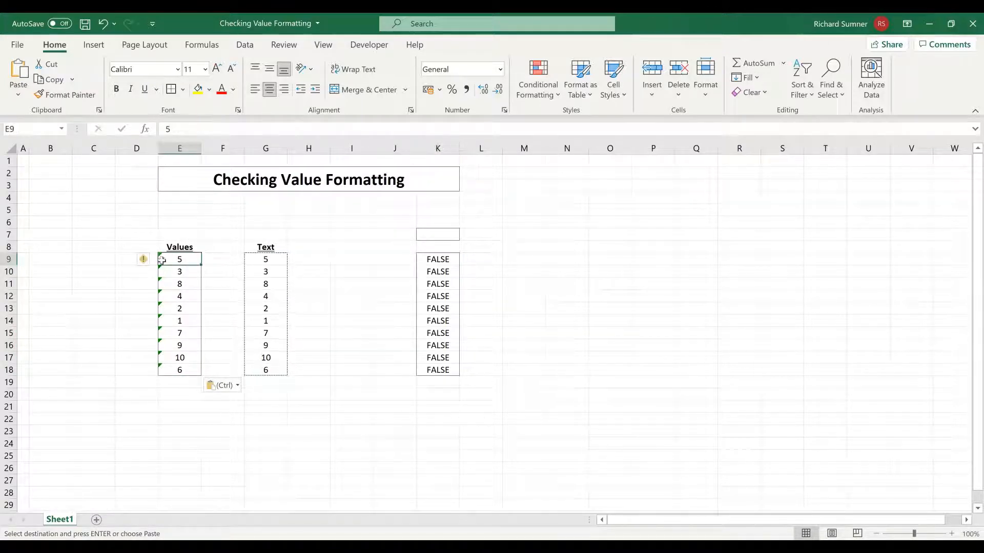
left_click(154, 262)
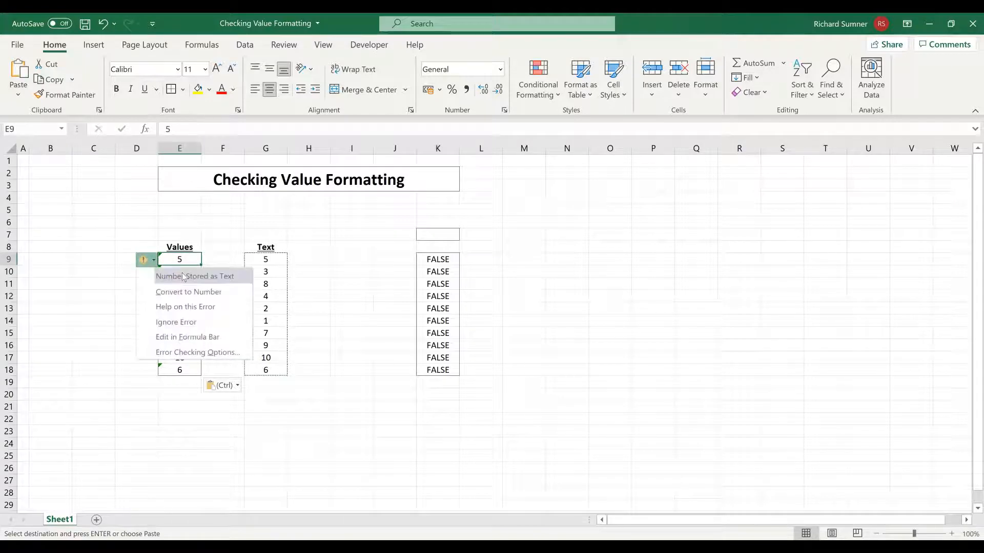
left_click(219, 224)
left_click(221, 223)
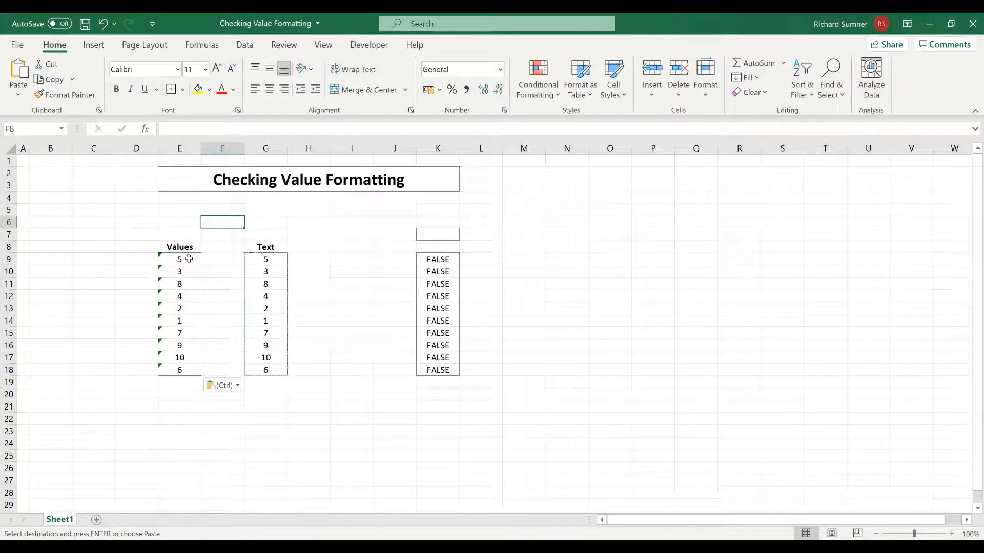
- Undo the pasting of the text entries over the Values list
left_click(104, 26)
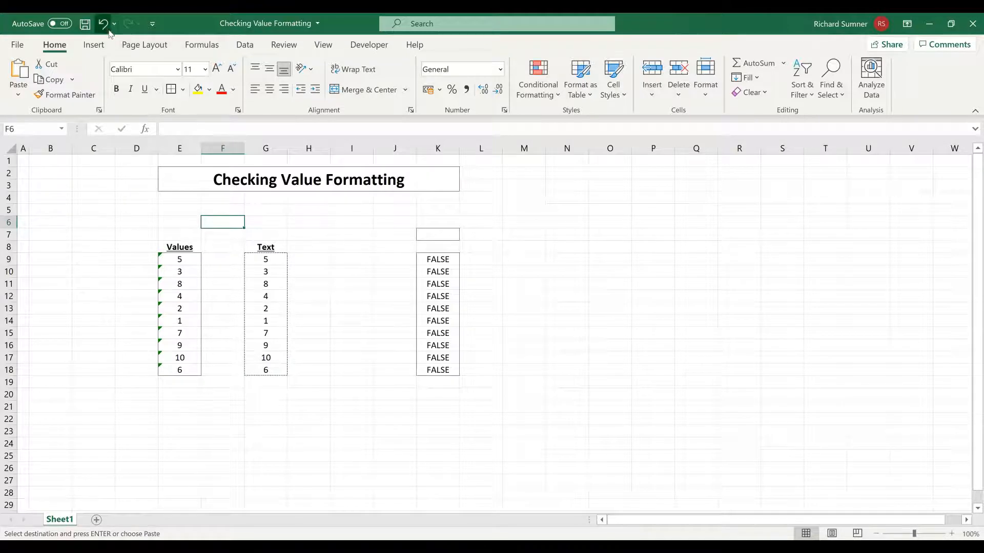
left_click(338, 282)
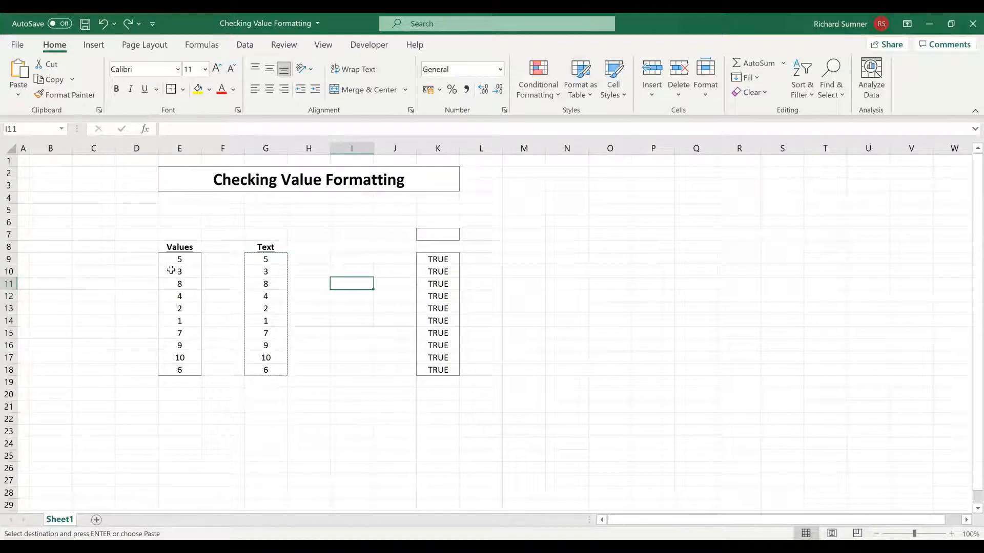
left_click_drag(172, 258, 174, 296)
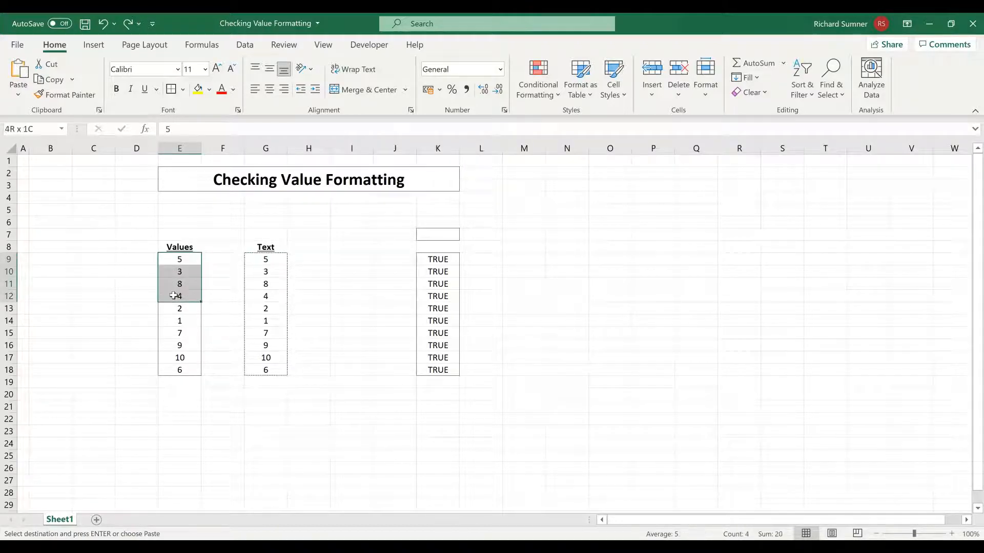
key("ctrl+v")
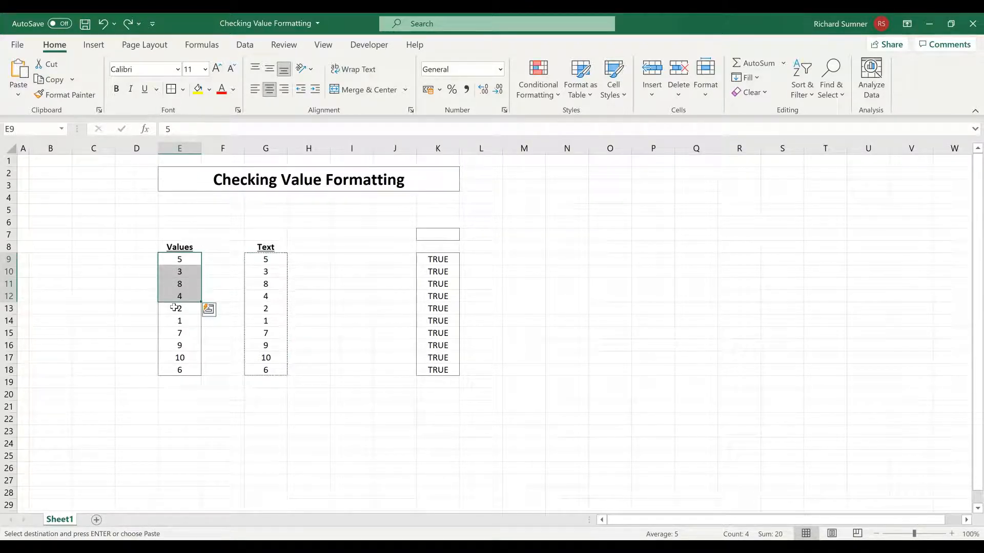
left_click(175, 308)
left_click(175, 332)
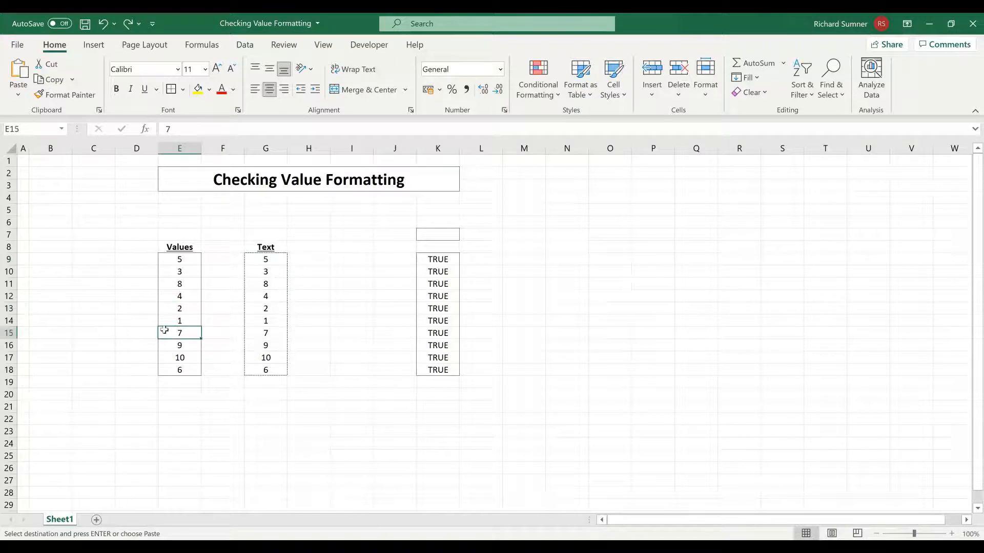
left_click_drag(168, 343, 170, 364)
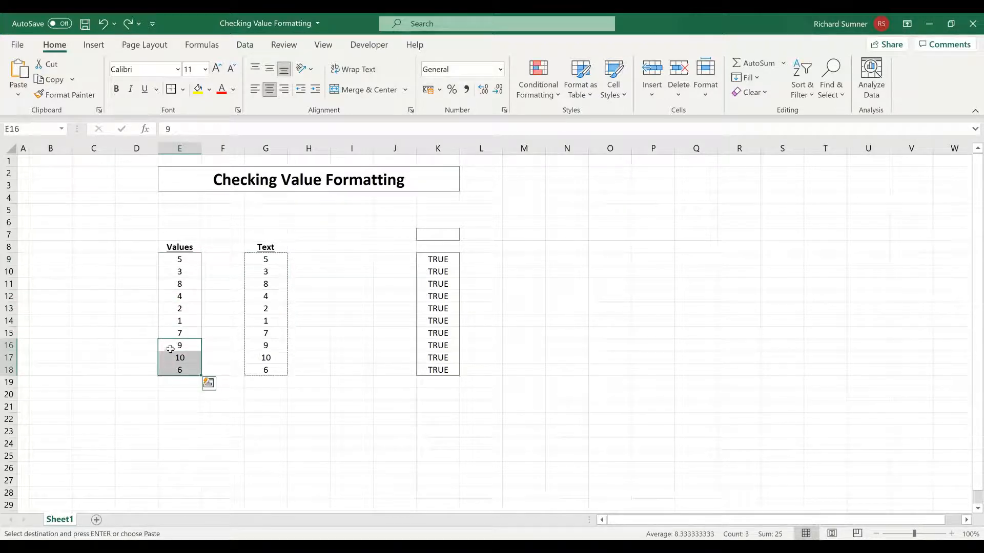
left_click(171, 329)
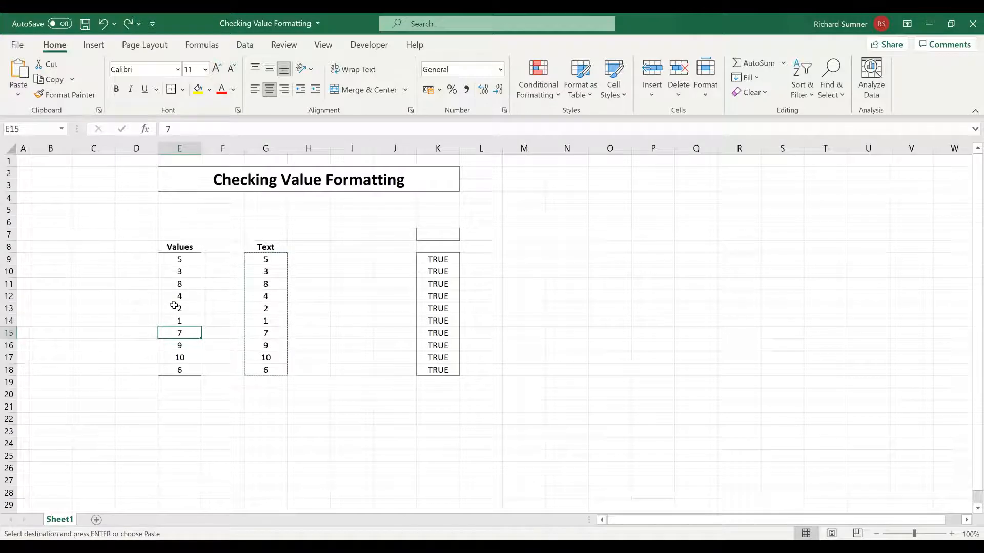
left_click(358, 310)
left_click_drag(426, 260, 428, 370)
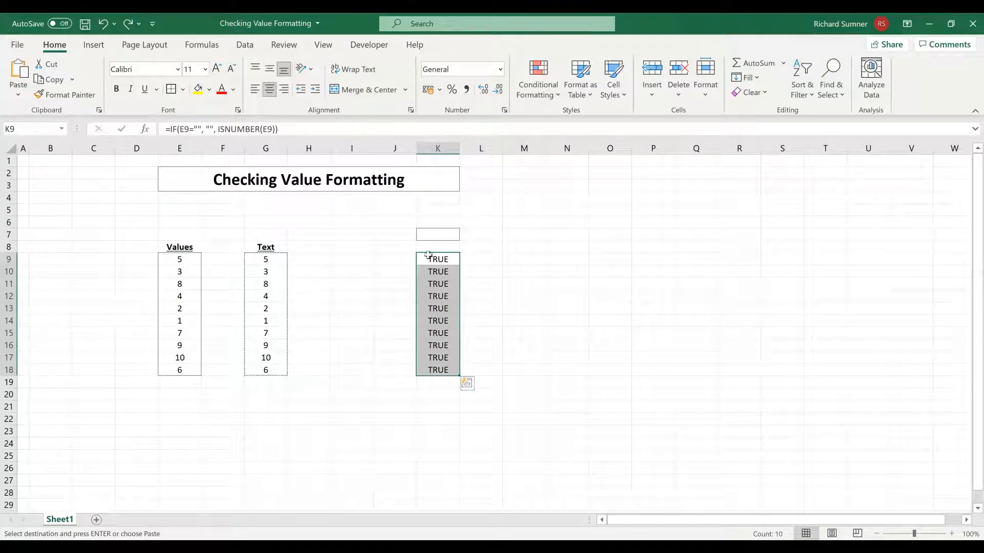
- Enter =COUNTIF($K$9:$K$18, FALSE) in K7 to count the entries that fail the number check
left_click(431, 236)
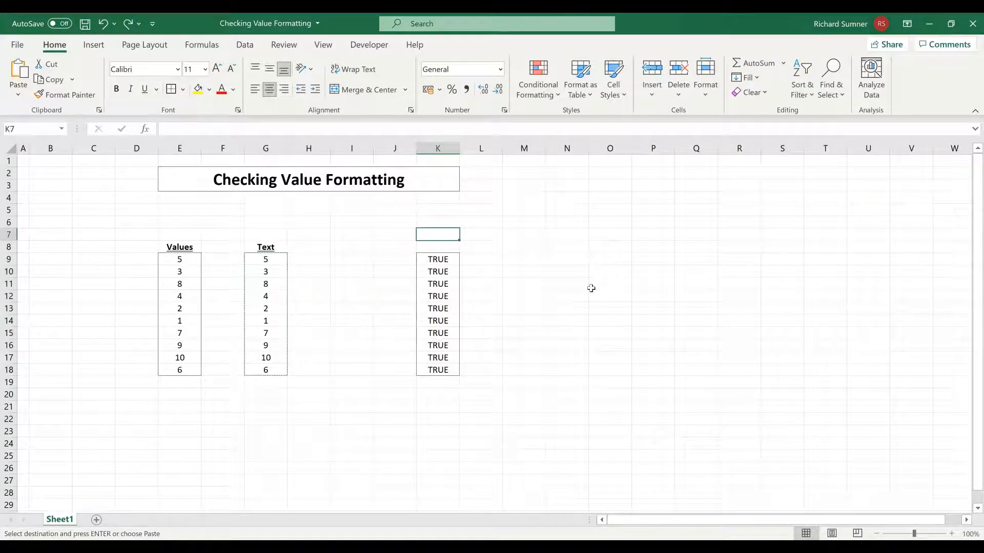
type("=")
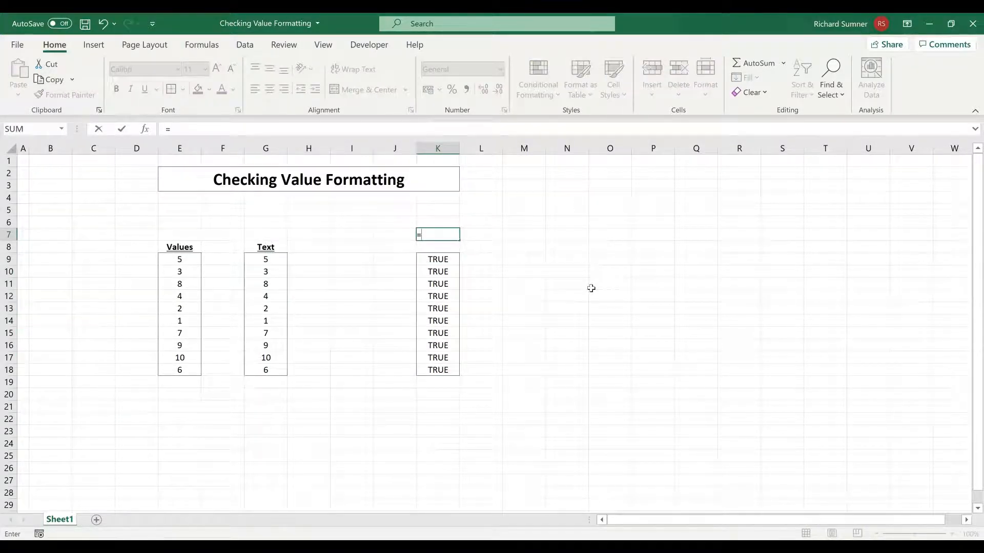
type("COUNTIF(")
left_click(432, 369)
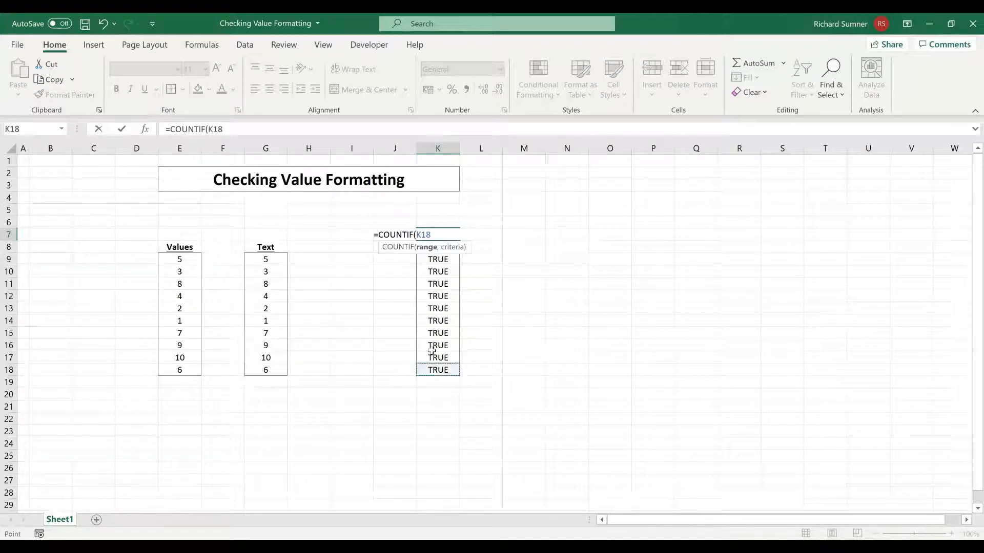
left_click(431, 257, "shift")
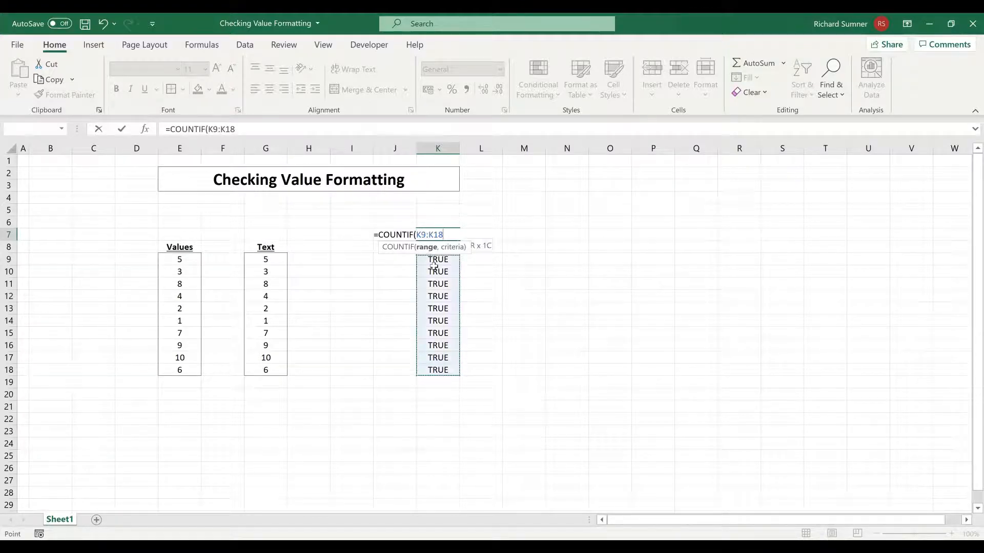
key("F4")
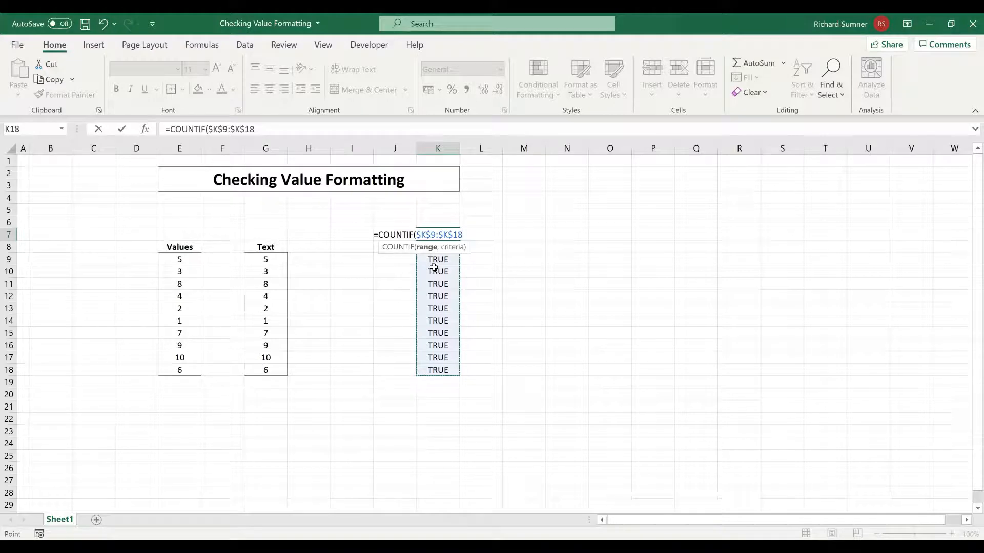
type(", FALSE")
key("Return")
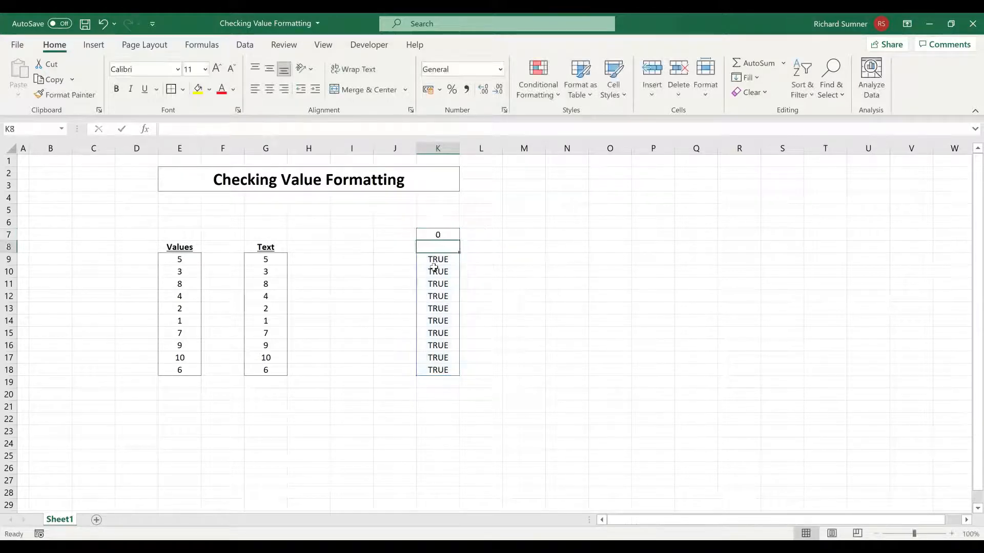
left_click(523, 297)
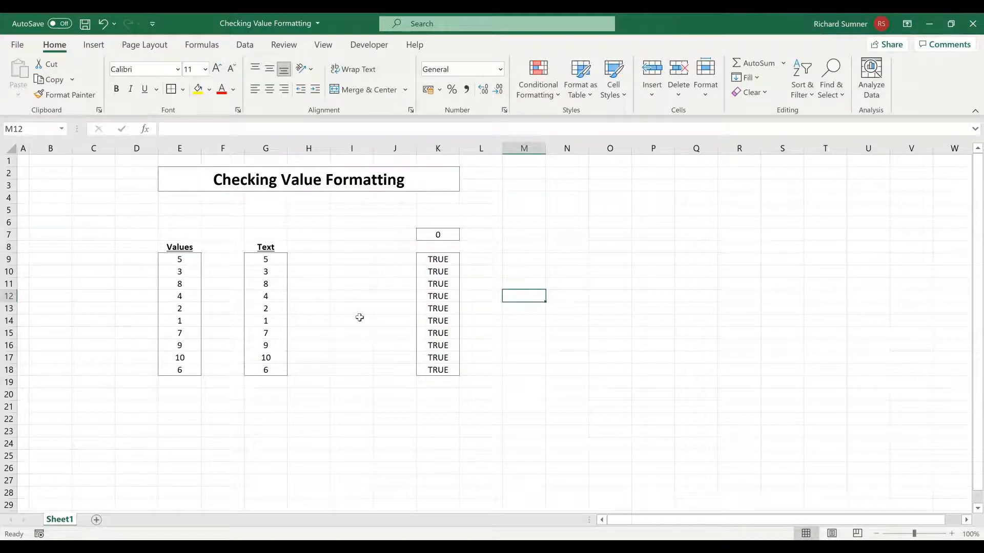
- Start a formula-based conditional formatting rule for E9:E18 with the condition =$K9=FALSE
left_click(190, 263)
left_click_drag(190, 262, 189, 371)
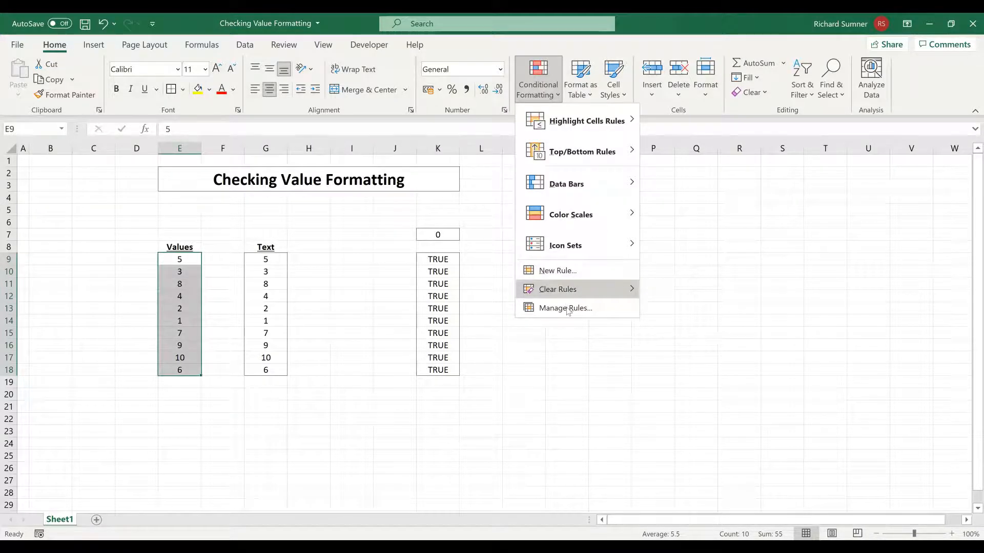
left_click(573, 279)
left_click(515, 203)
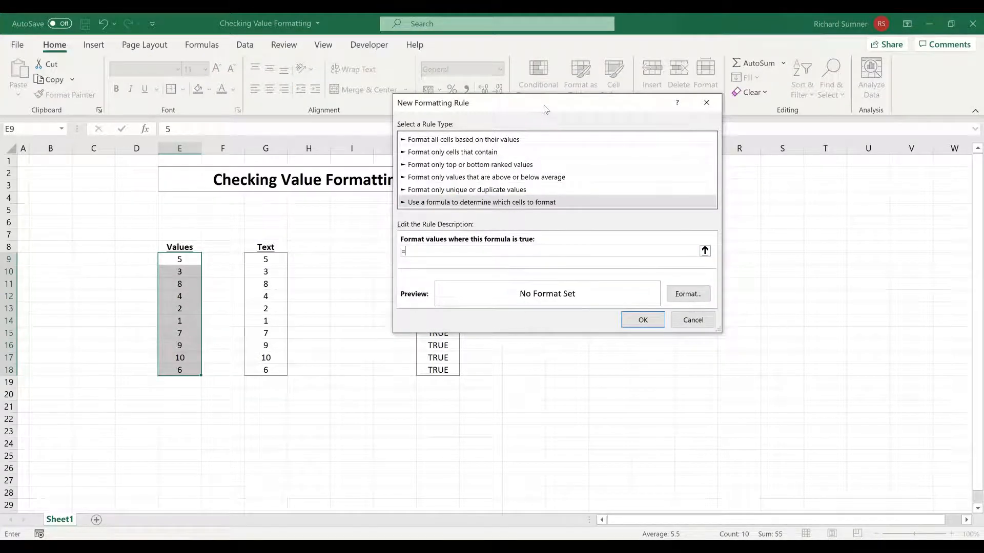
left_click(431, 256)
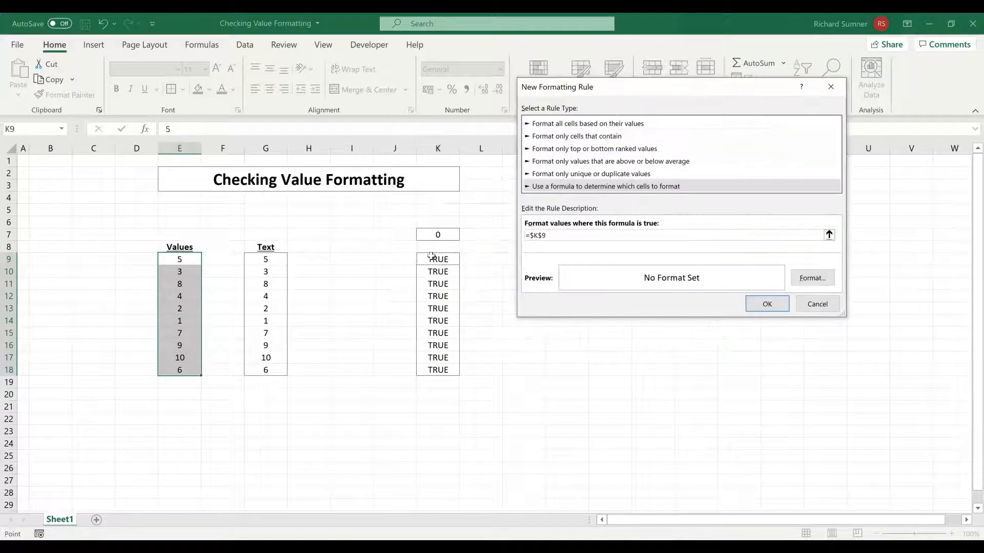
key("F4")
key("F4")
type("=FALSE")
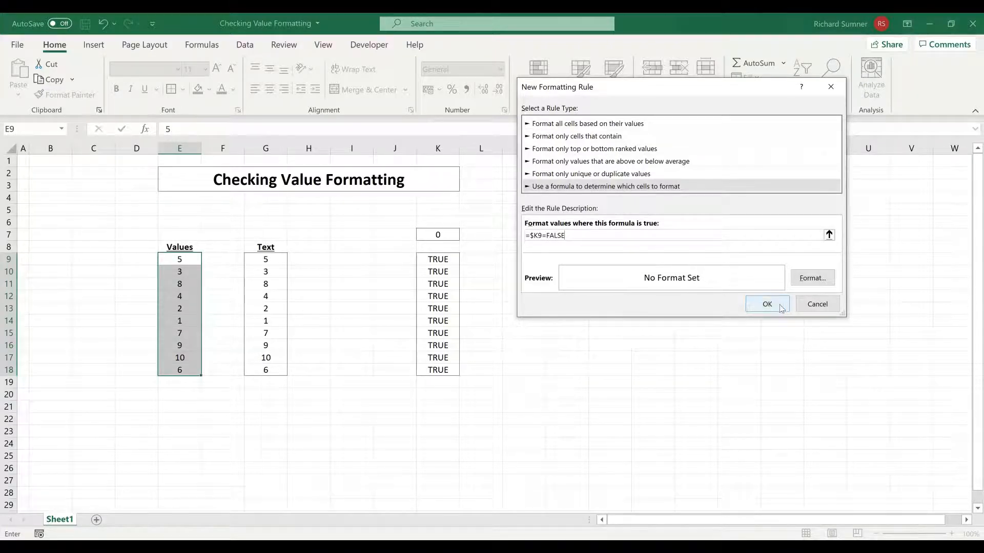
- Format the E9:E18 rule with bold white text, an outline border and a red fill, and apply it
left_click(812, 277)
left_click(584, 115)
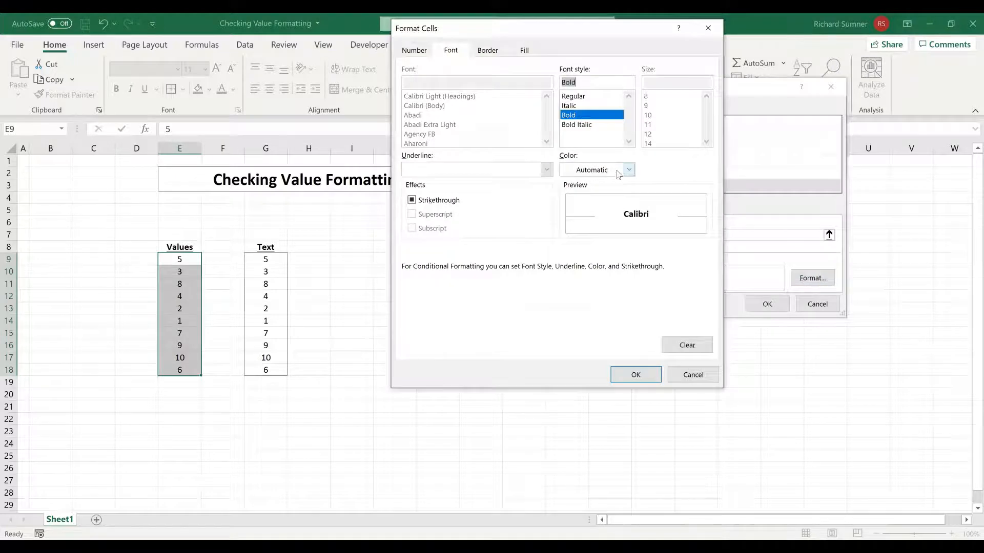
left_click(625, 169)
left_click(488, 51)
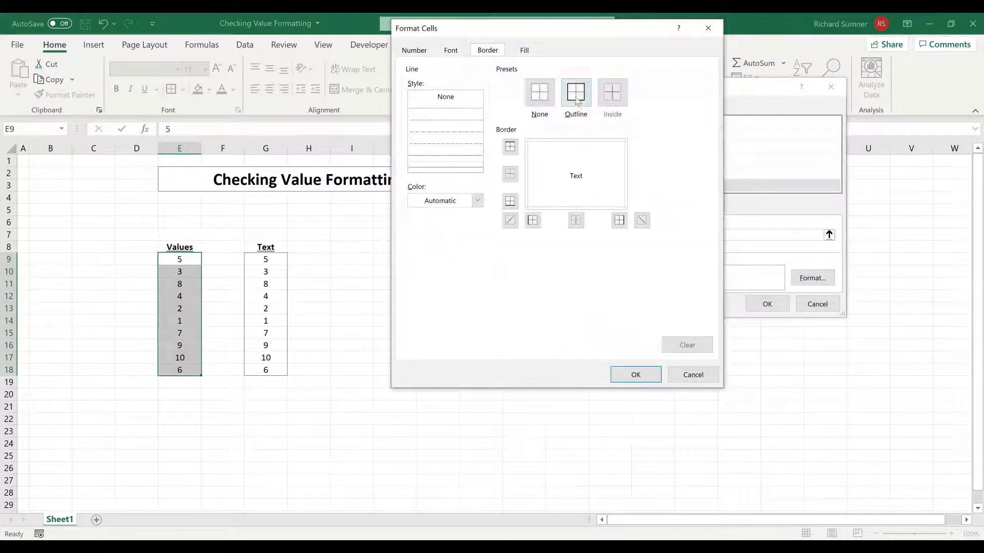
left_click(518, 52)
left_click(425, 163)
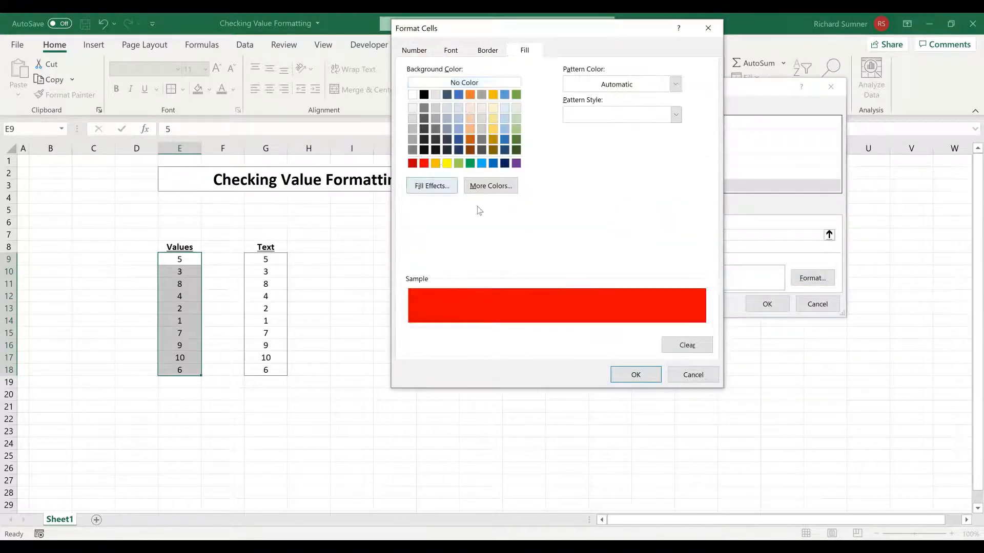
left_click(635, 374)
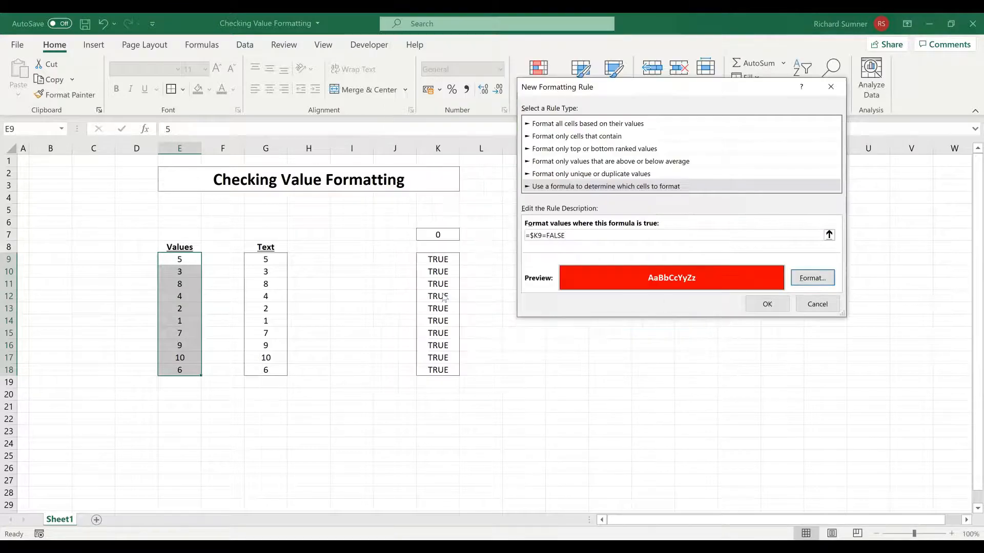
left_click(780, 306)
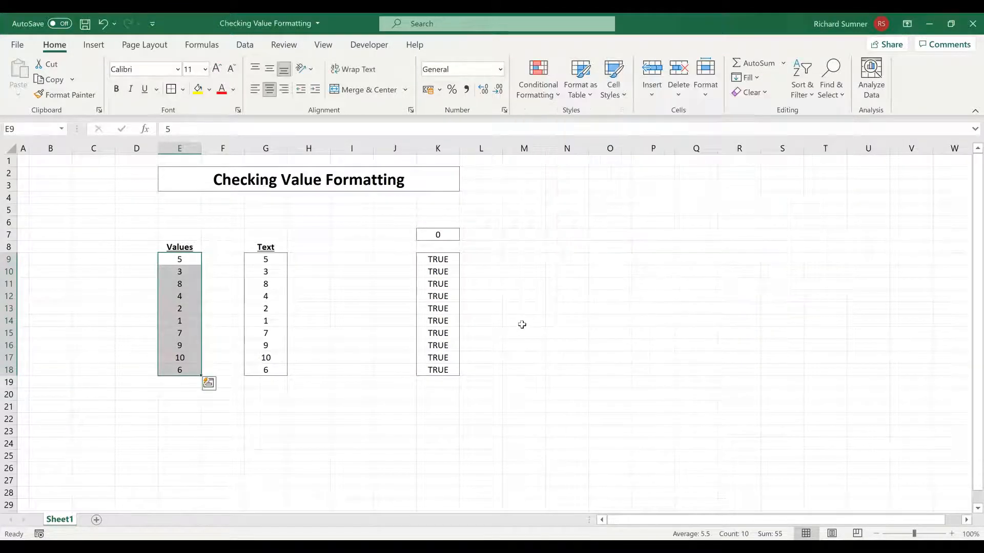
- Create a formula-based conditional formatting rule for K7 with the condition =$K$7>0
left_click(455, 237)
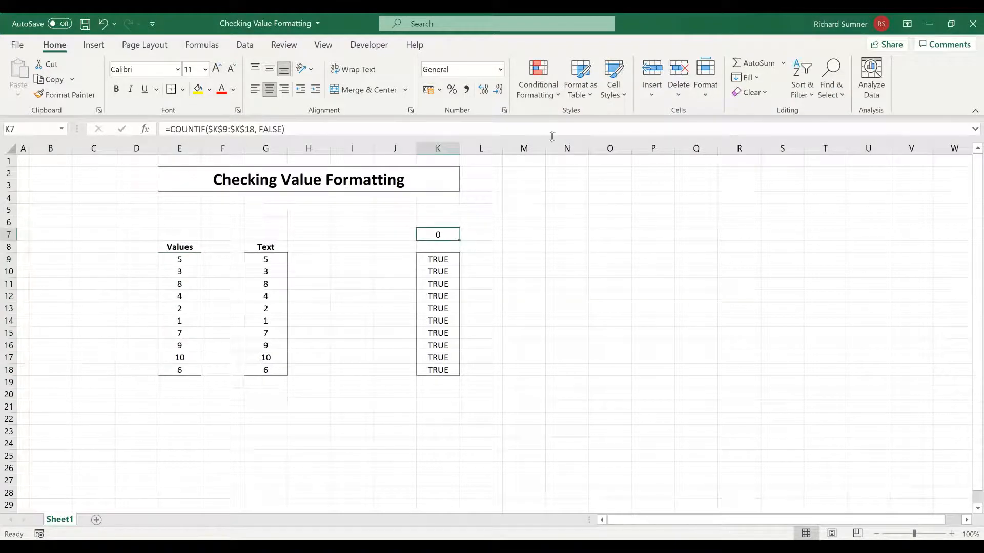
left_click(578, 272)
left_click(606, 174)
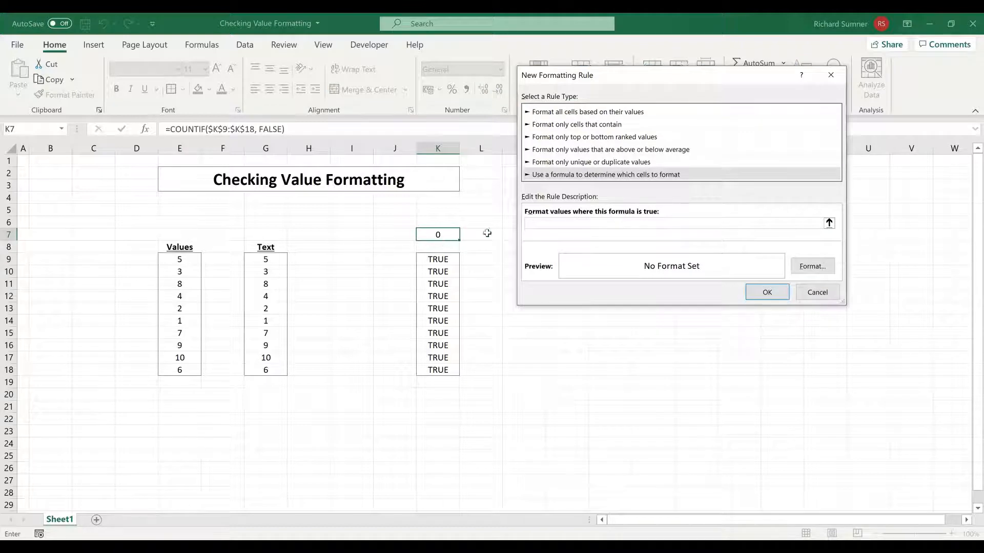
left_click(547, 224)
left_click(444, 235)
type(">")
left_click(537, 225)
key("BackSpace")
key("BackSpace")
key("BackSpace")
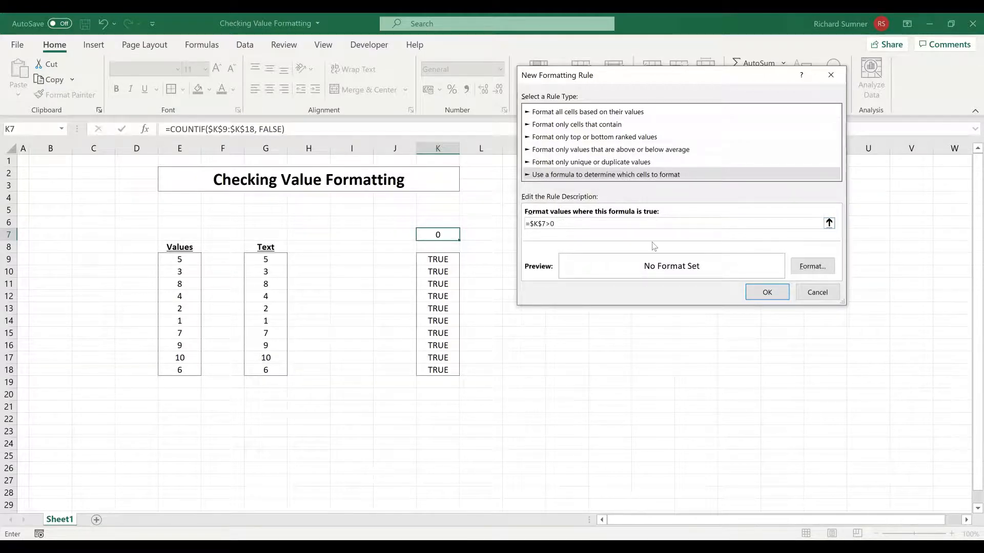
- Give the K7 rule a red fill, outline border and bold white text, and apply it
left_click(813, 266)
left_click(548, 158)
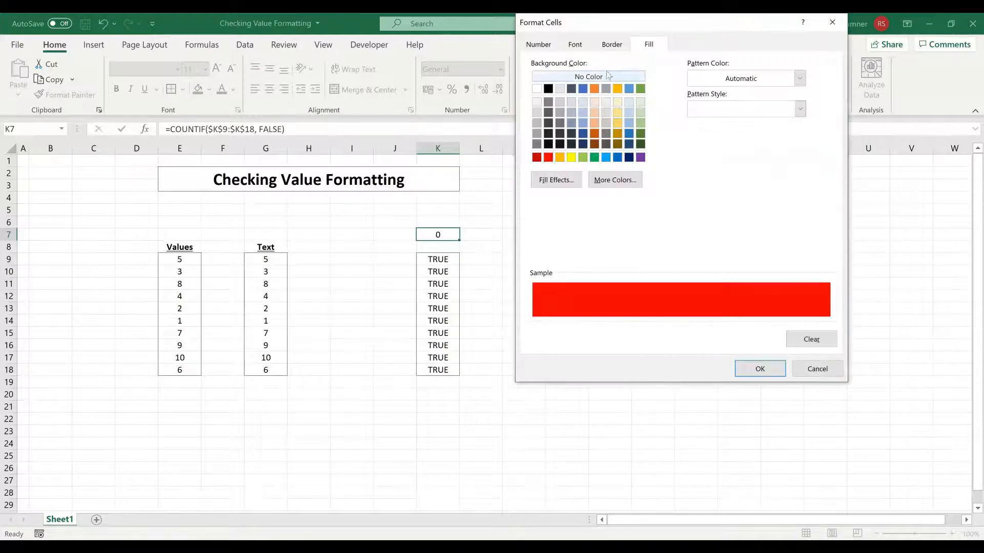
left_click(612, 44)
left_click(699, 86)
left_click(575, 44)
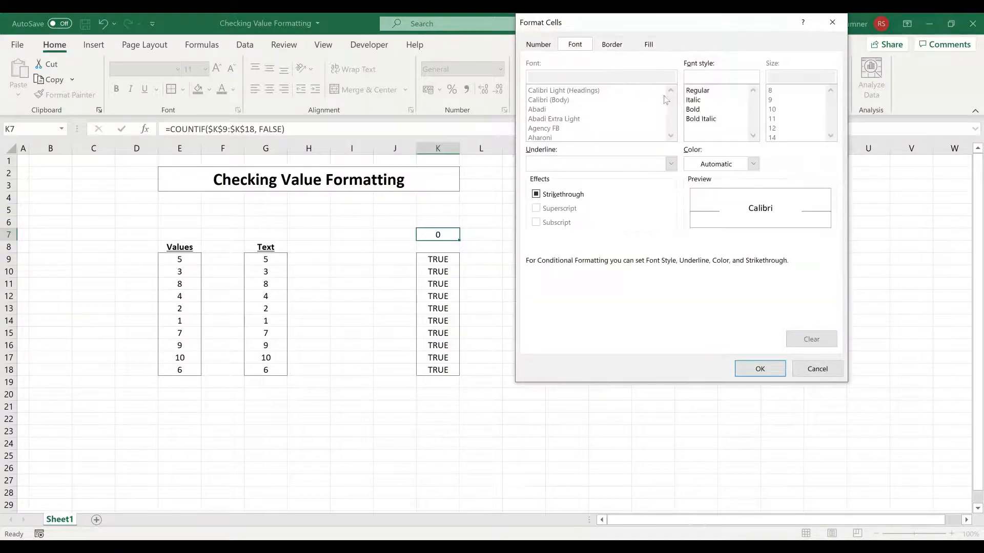
left_click(693, 110)
left_click(753, 164)
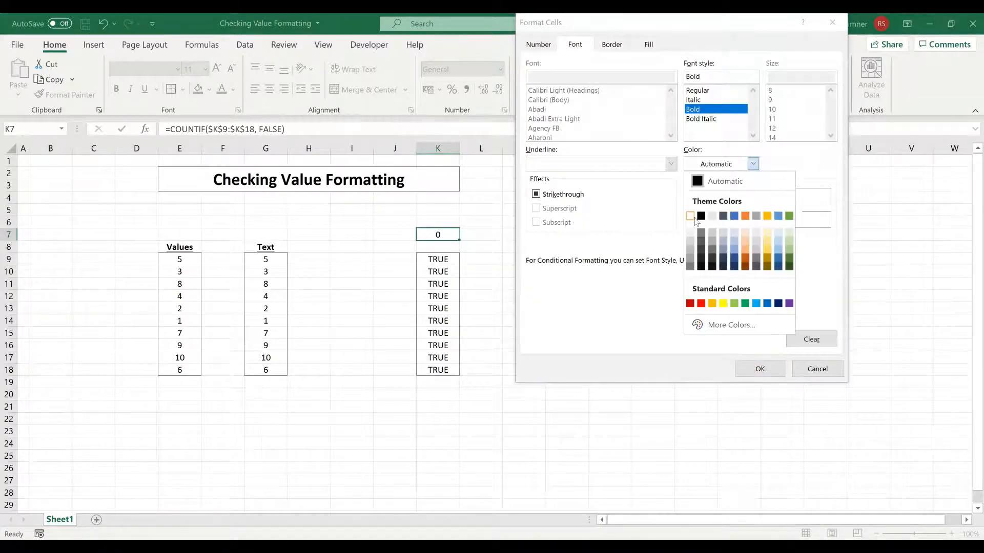
left_click(697, 221)
left_click(760, 369)
left_click(766, 293)
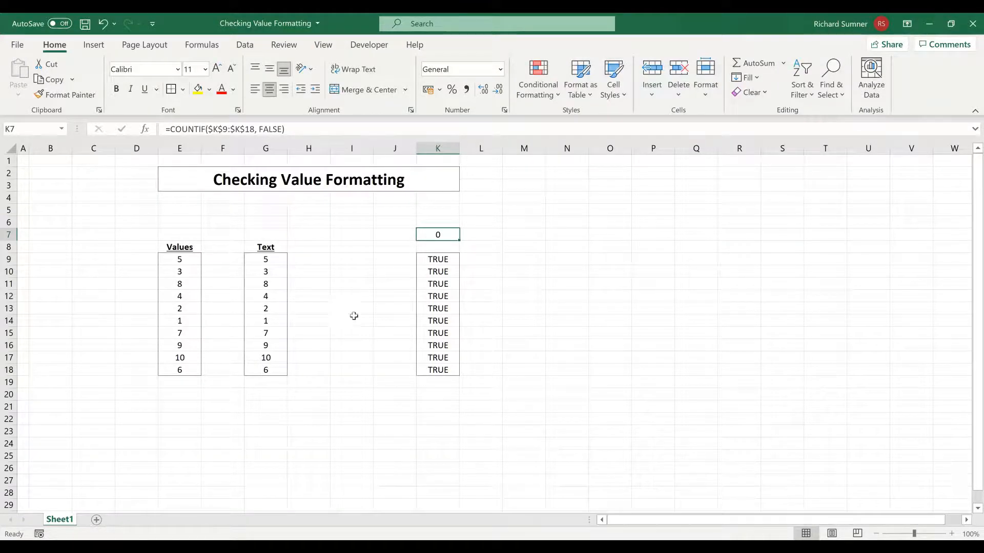
- Move the failed-check count from K7 to E7, above the Values heading
left_click(429, 264)
key("ctrl+shift+Down")
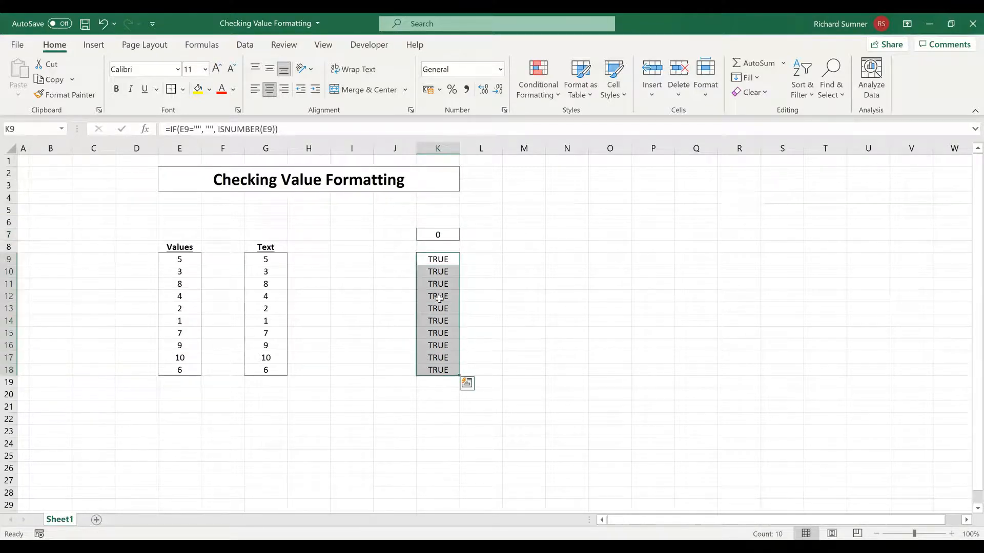
left_click(438, 237)
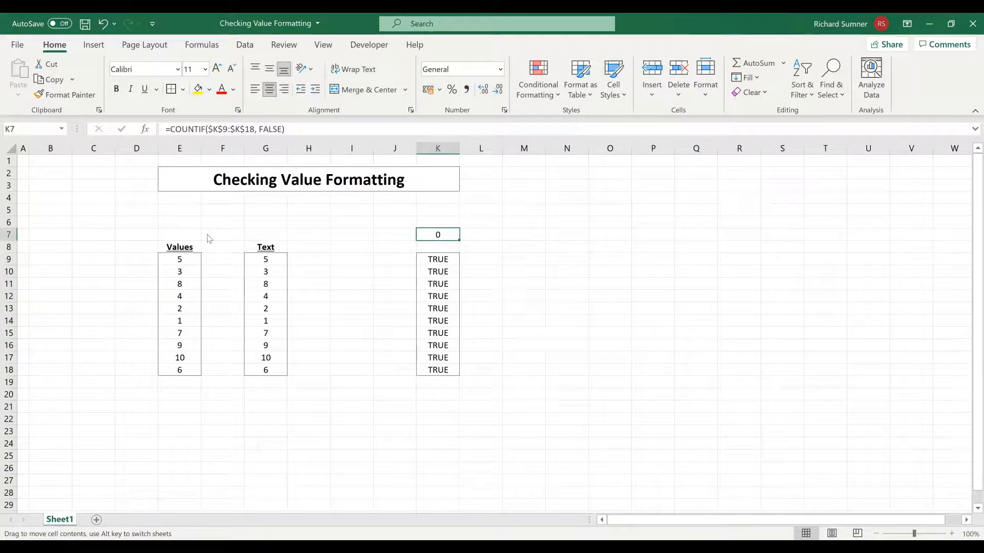
left_click_drag(194, 238, 185, 235)
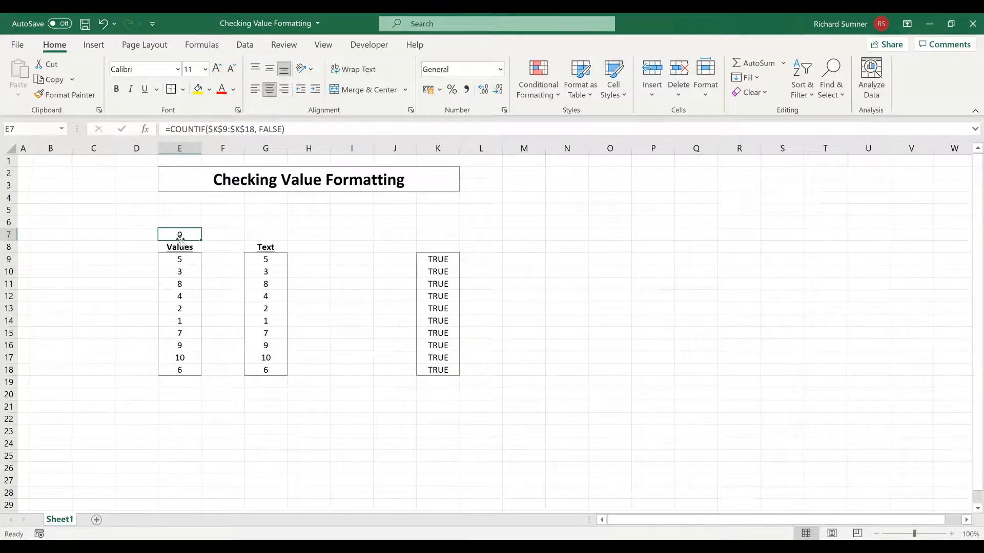
- Copy the text entry in G13 and paste it as values into E13 to test the highlighting
right_click(263, 309)
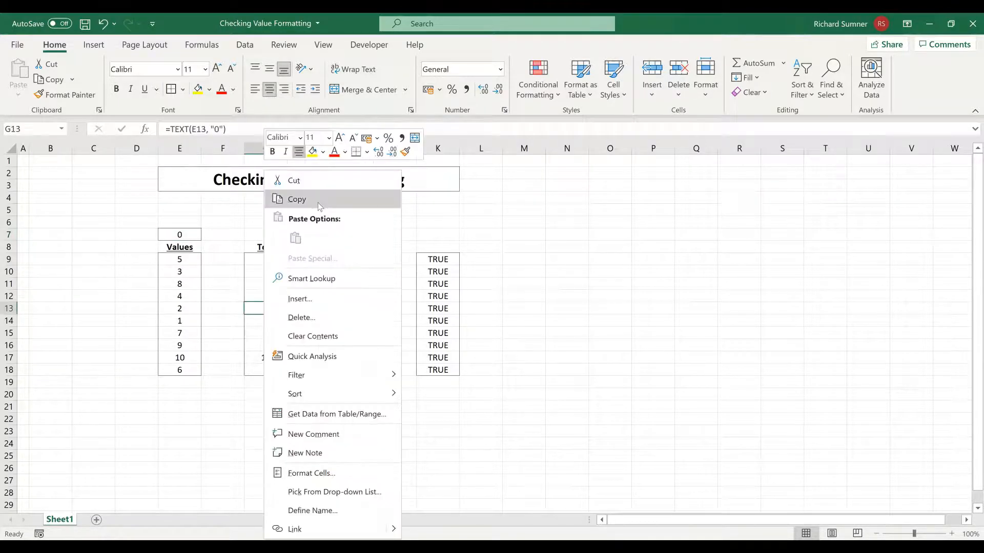
left_click(320, 206)
right_click(180, 309)
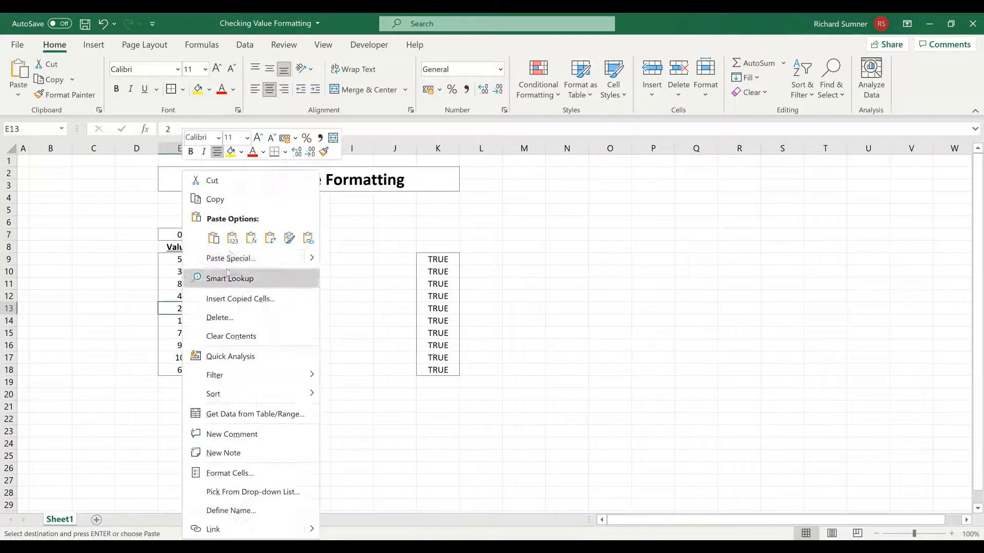
left_click(232, 239)
left_click(349, 333)
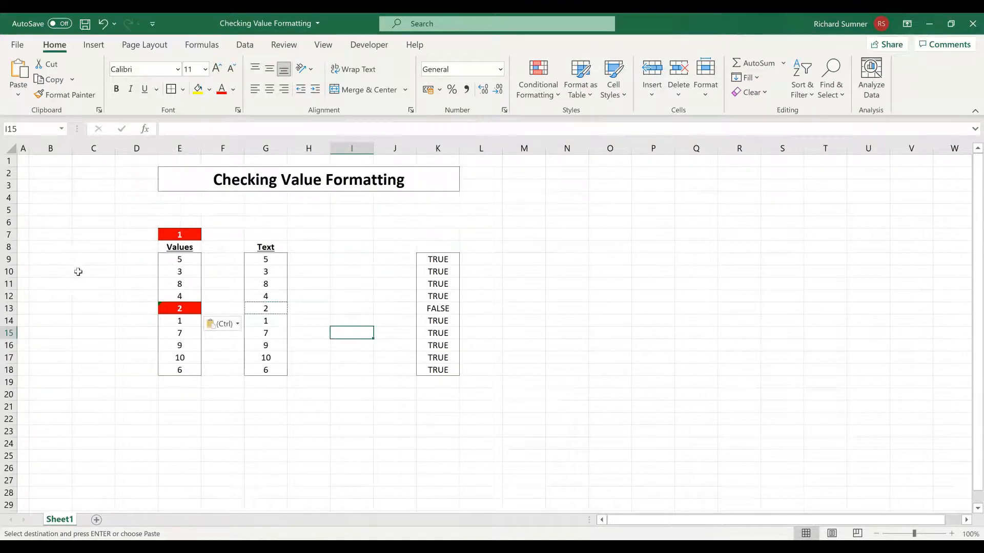
- Freeze the rows above row 9 and check that the count stays in view further down the sheet
left_click(9, 259)
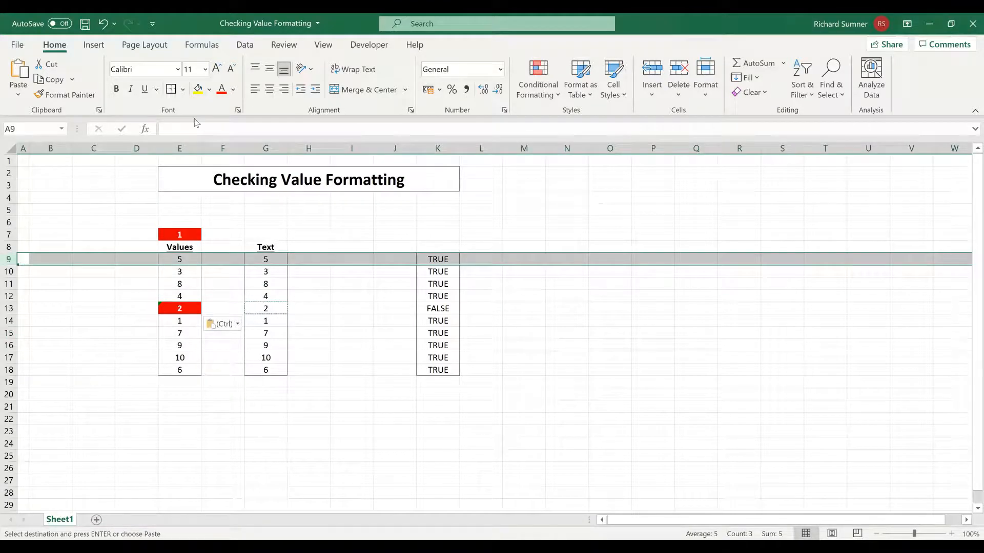
left_click(323, 45)
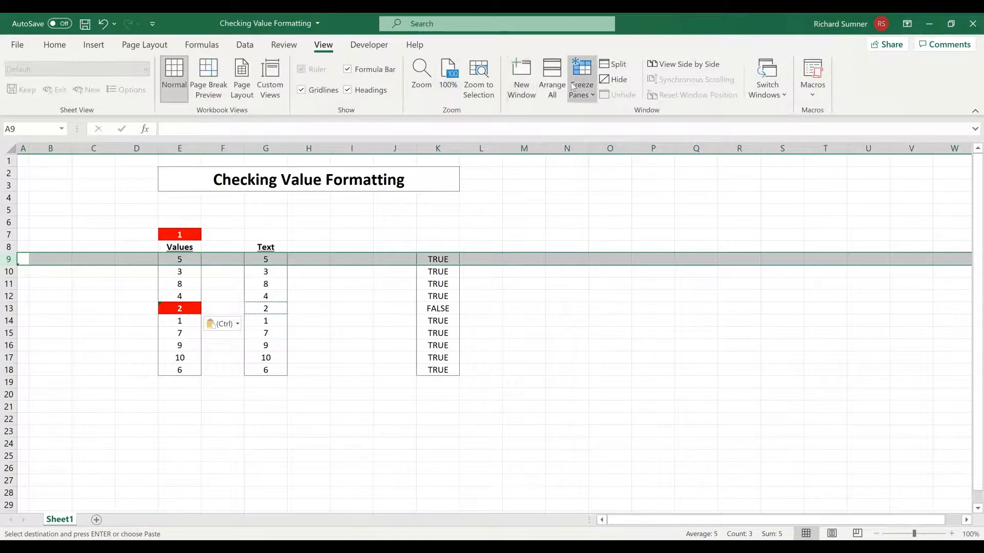
left_click(599, 113)
scroll(373, 315, "down", 14)
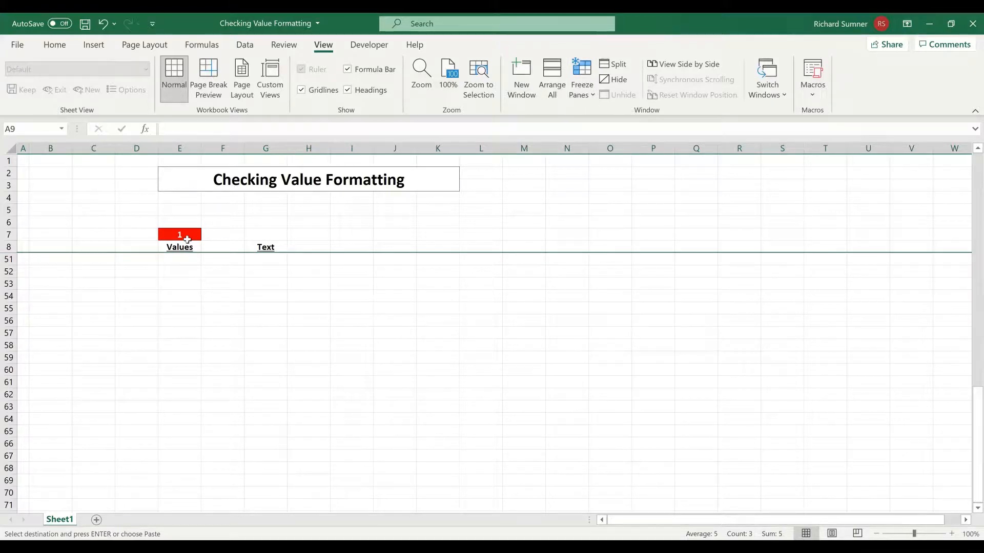
scroll(205, 292, "up", 14)
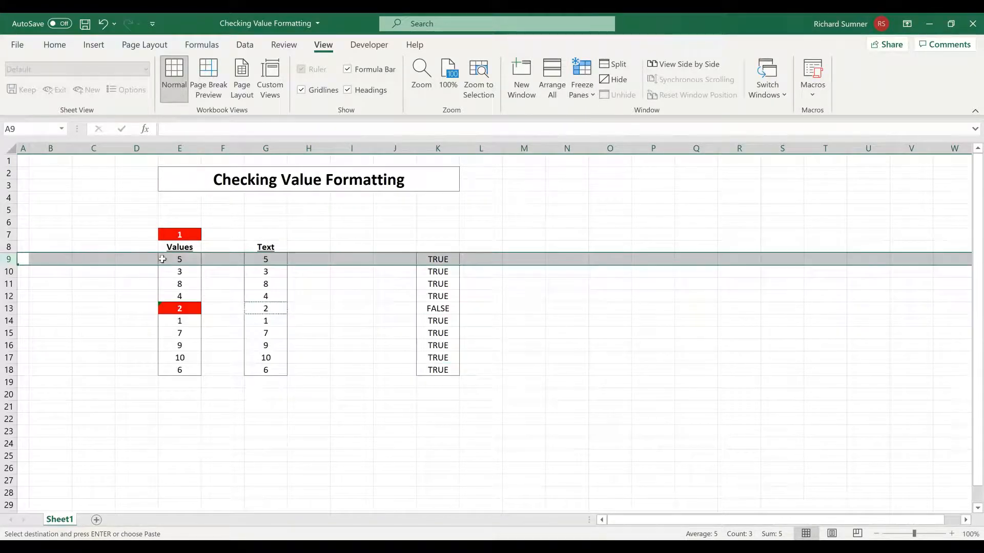
key("Escape")
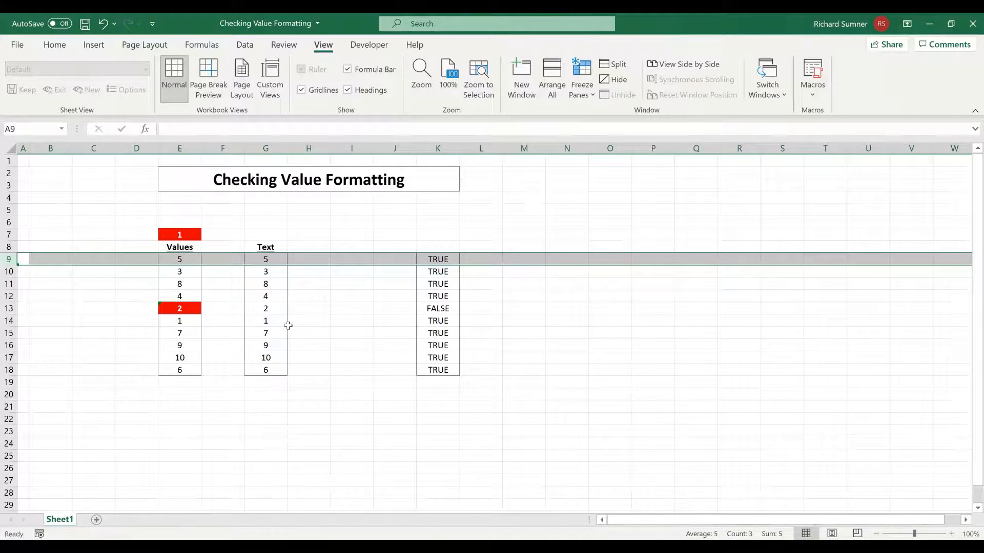
left_click(143, 345)
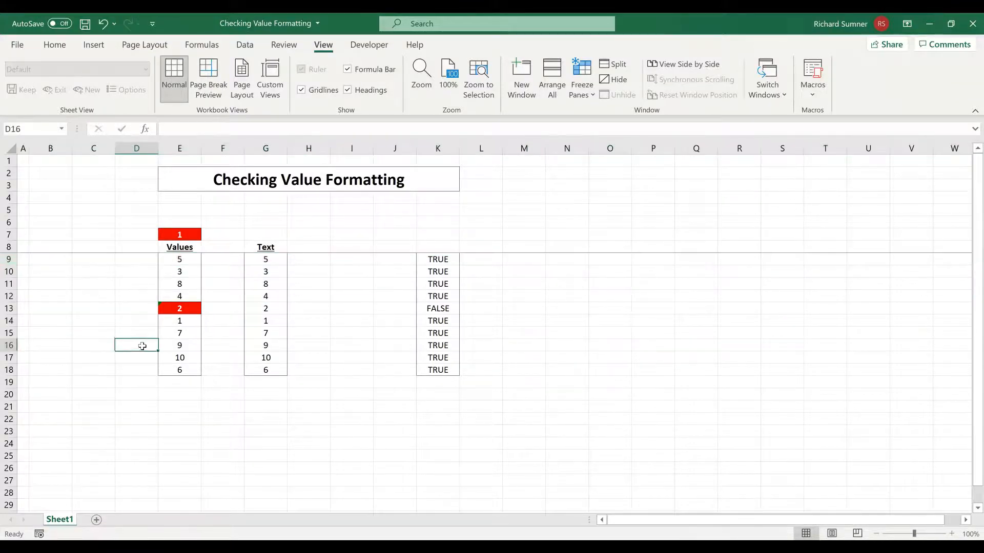
- Protect the worksheet without a password, allowing only selection of locked and unlocked cells
left_click(193, 309)
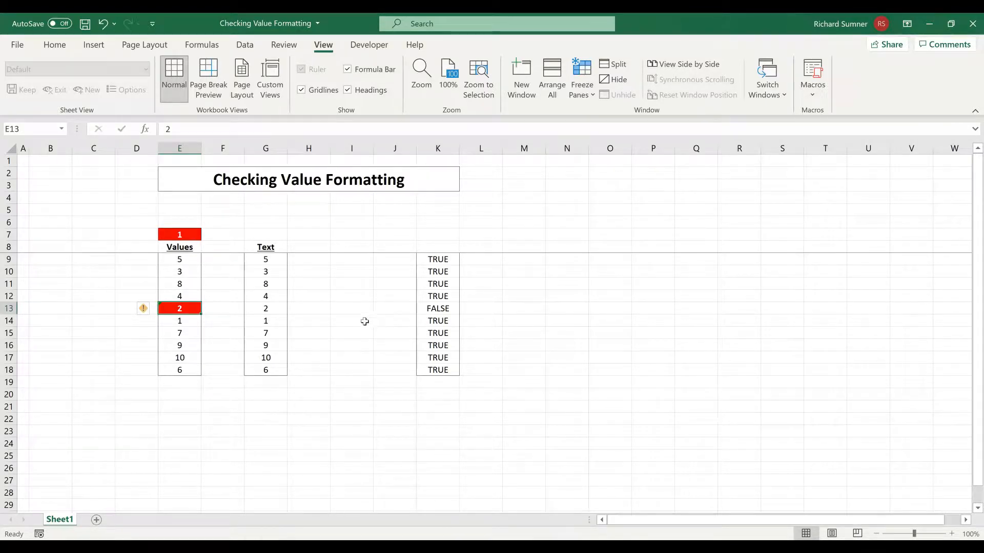
left_click(364, 321)
left_click(284, 45)
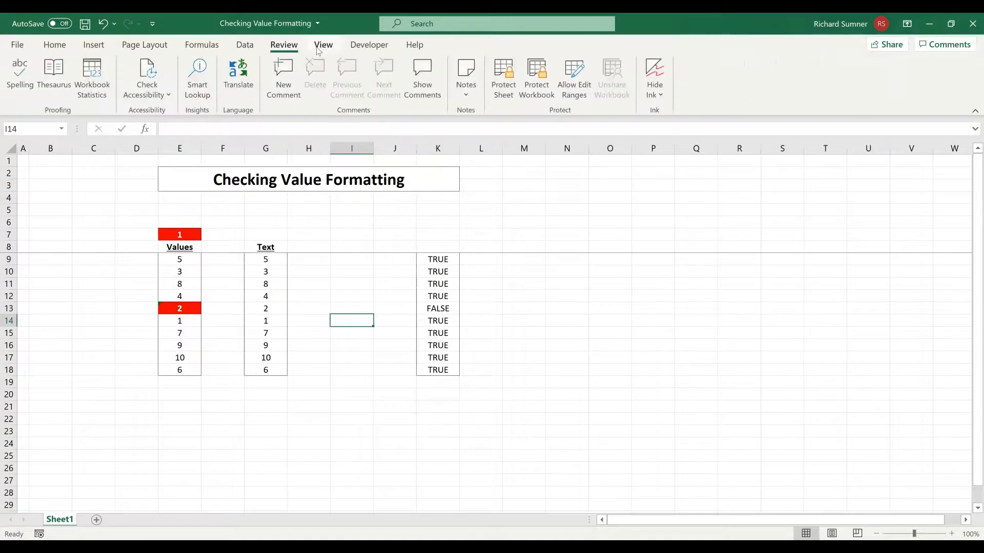
left_click(494, 80)
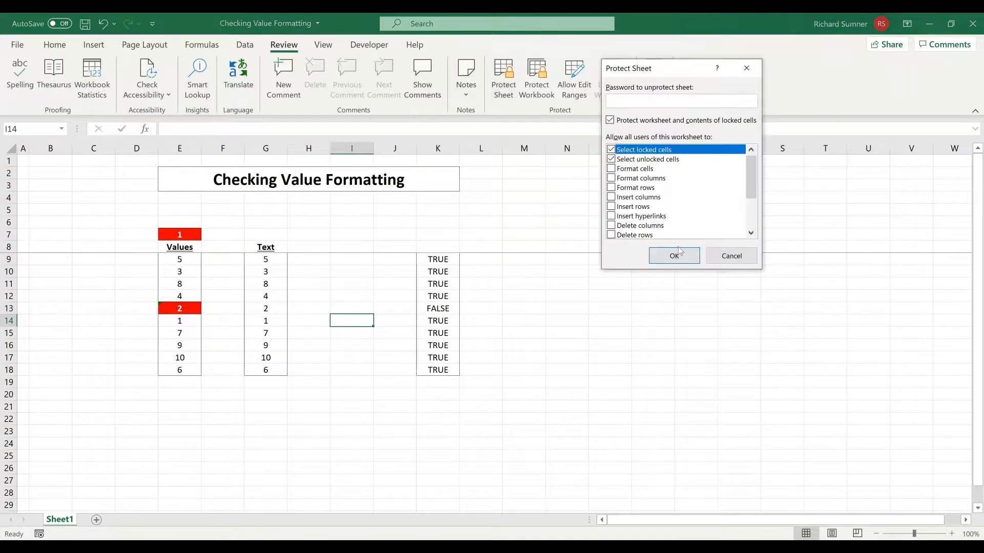
left_click(675, 255)
left_click(652, 344)
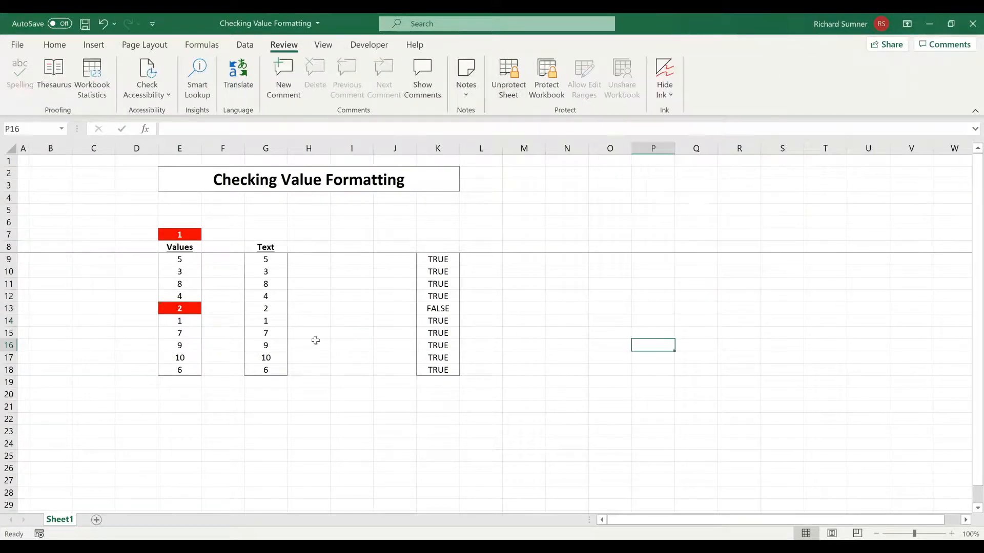
- Check cell E13 on the protected sheet and remove the sheet protection
left_click(183, 309)
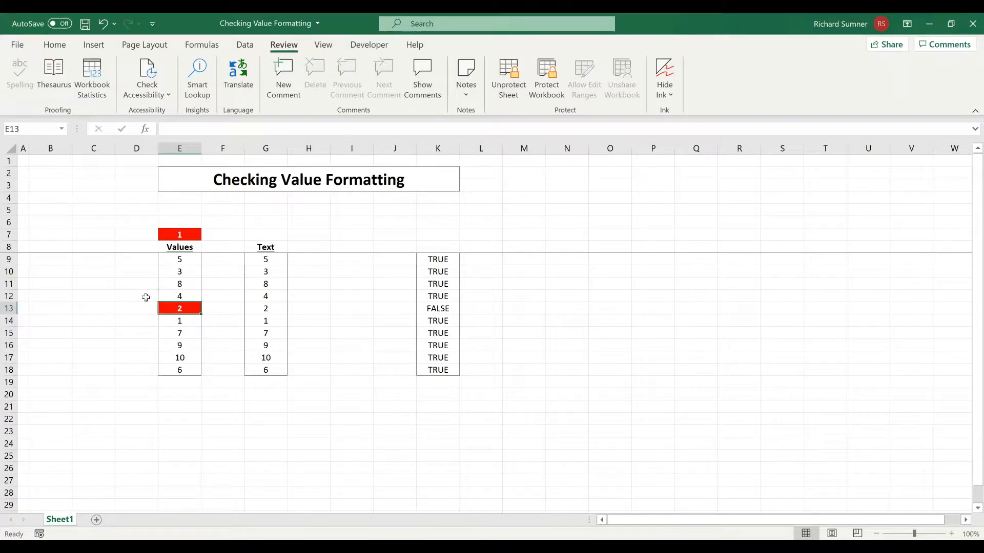
left_click(116, 344)
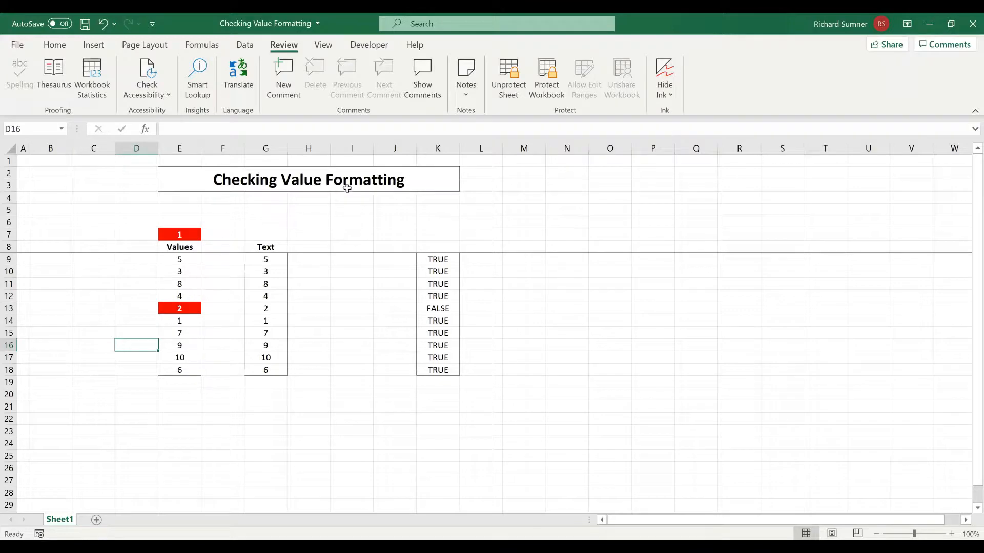
left_click(508, 76)
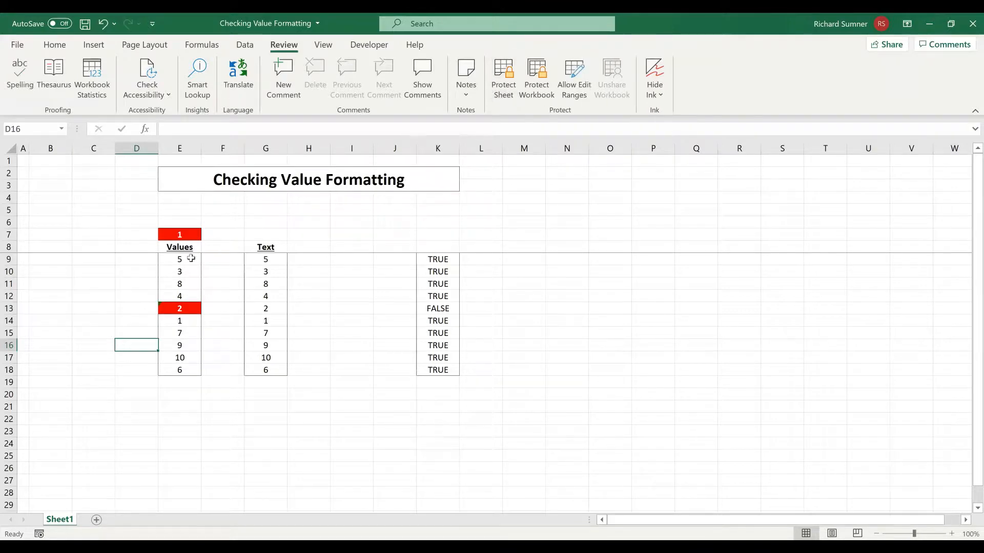
- Turn off the Locked and Hidden protection settings for the entries in E9:E18
left_click_drag(189, 259, 190, 370)
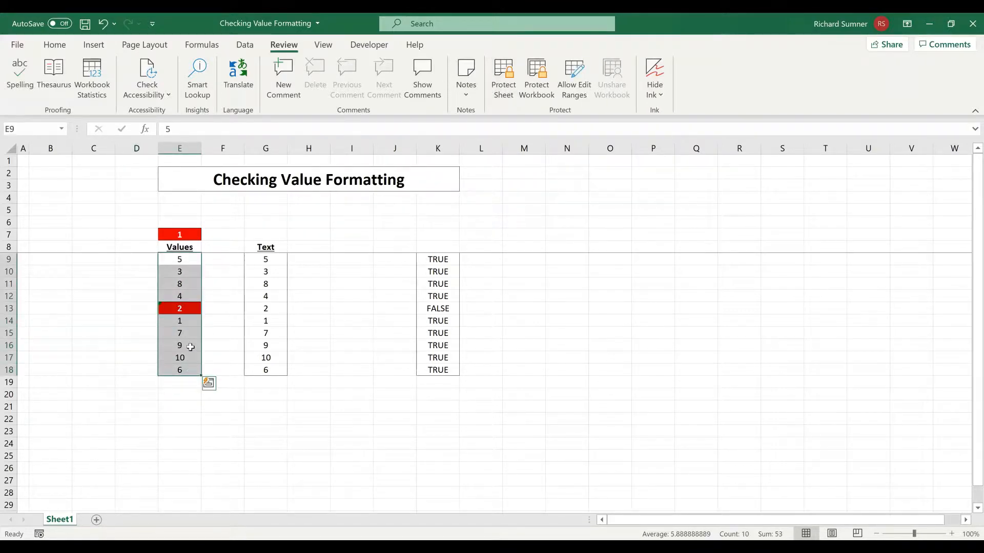
right_click(191, 347)
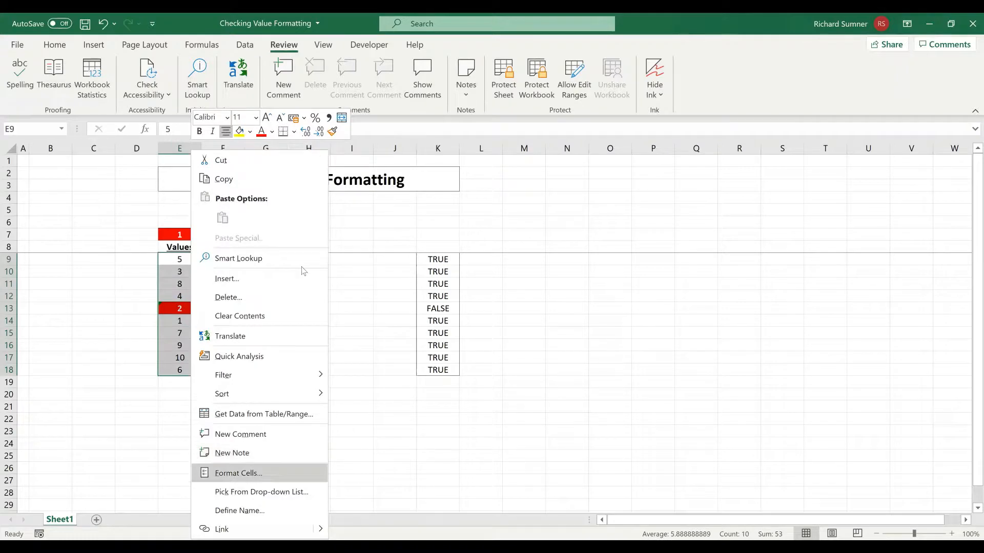
left_click(239, 473)
left_click(306, 224)
left_click(104, 243)
left_click(103, 257)
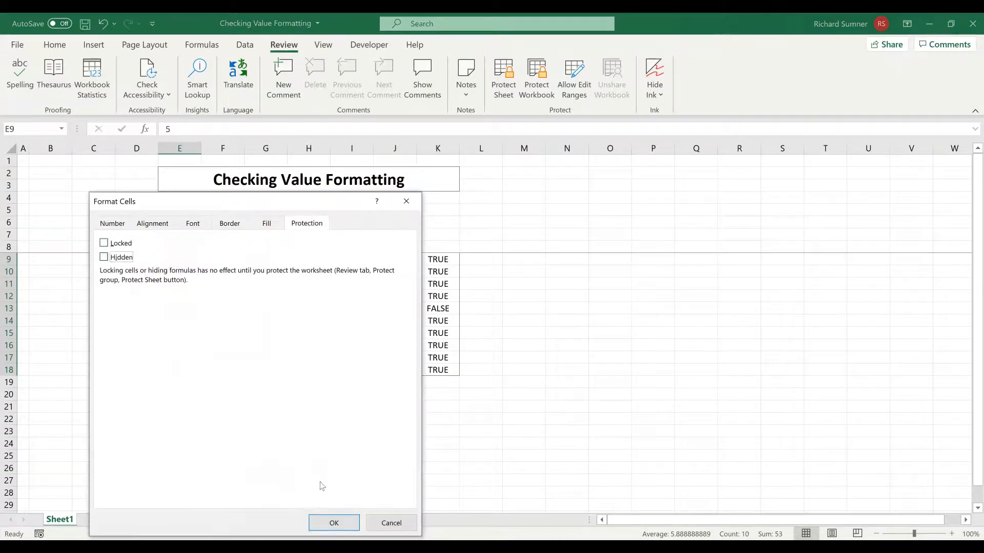
left_click(334, 522)
- Protect the worksheet again without a password, keeping the default selection permissions
left_click(504, 95)
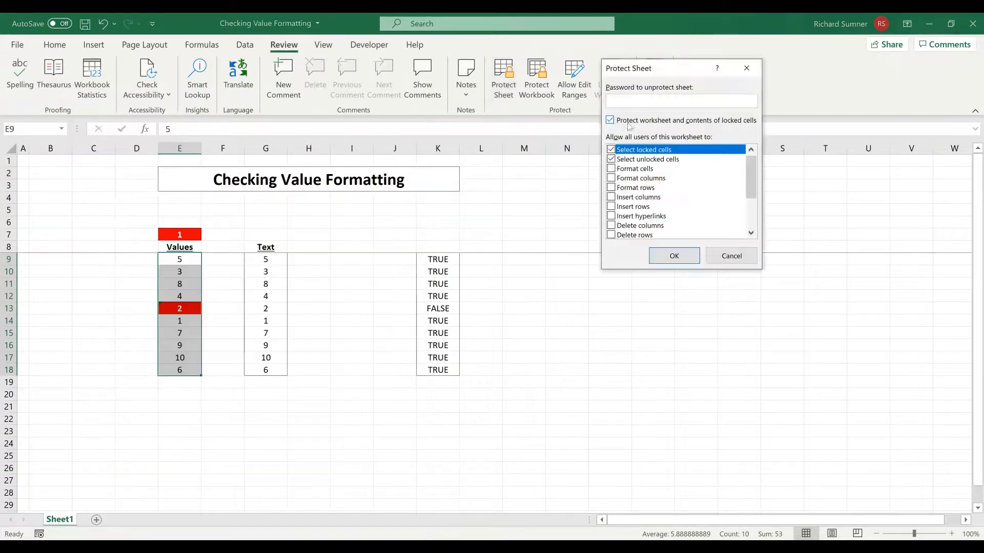
left_click(691, 263)
left_click(308, 394)
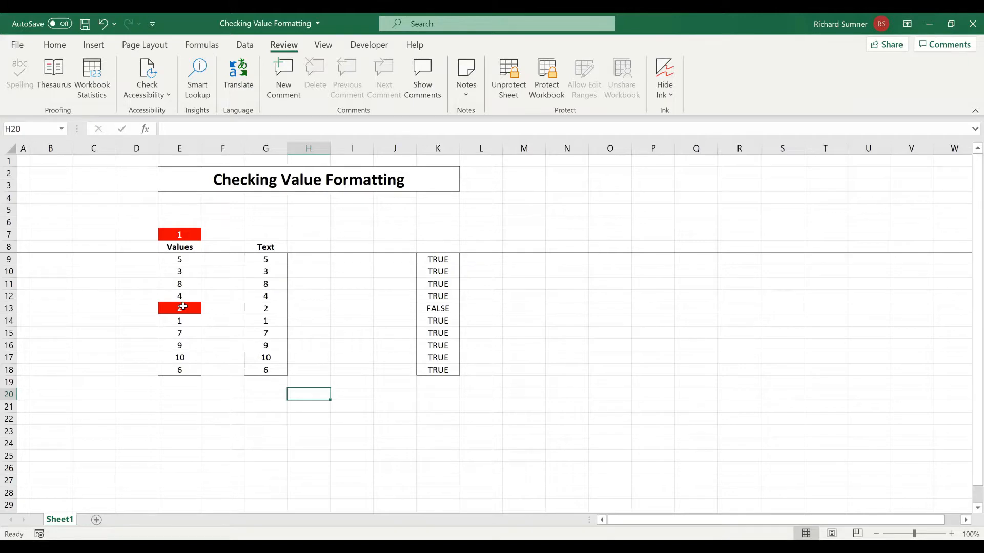
left_click(175, 396)
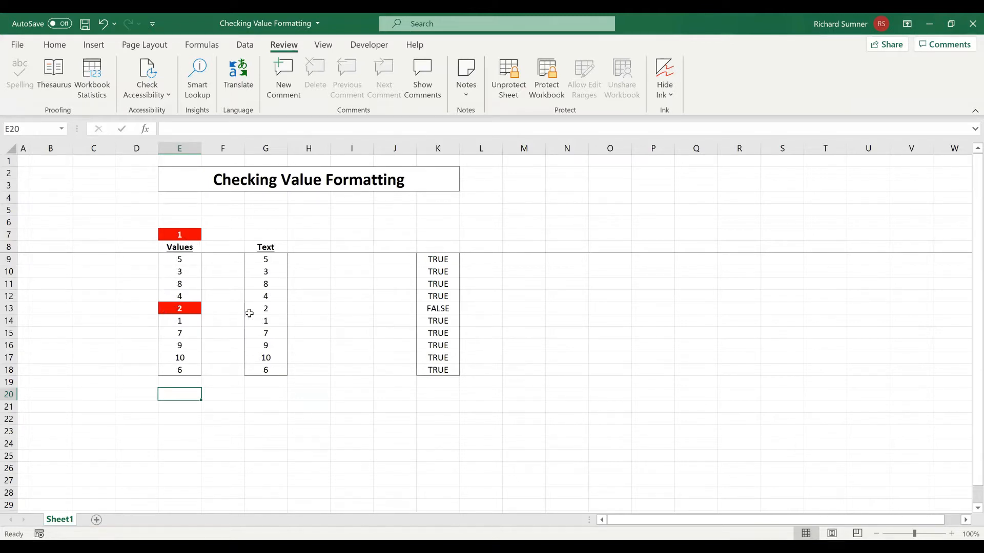
- Replace the text entry in E13 with the number 2
left_click(197, 309)
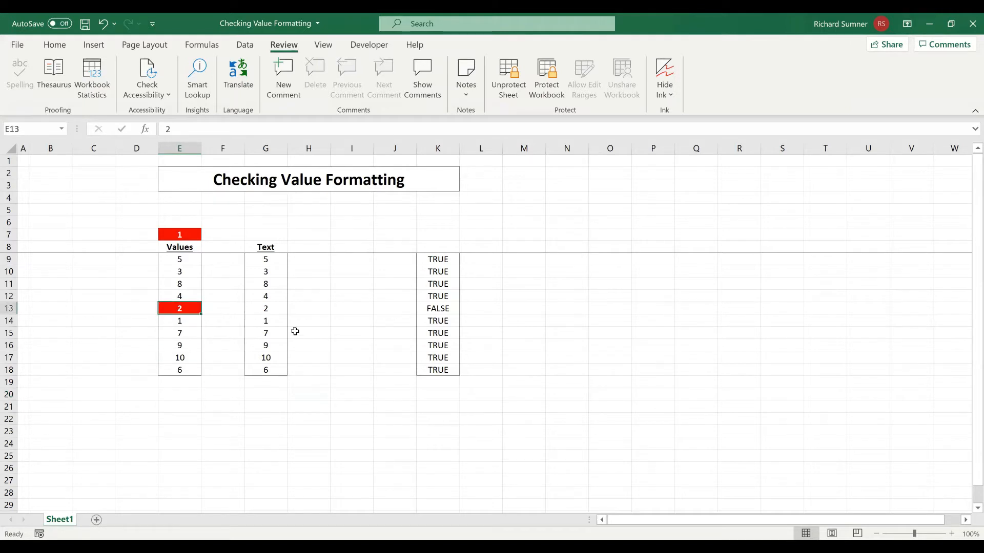
type("2")
key("Return")
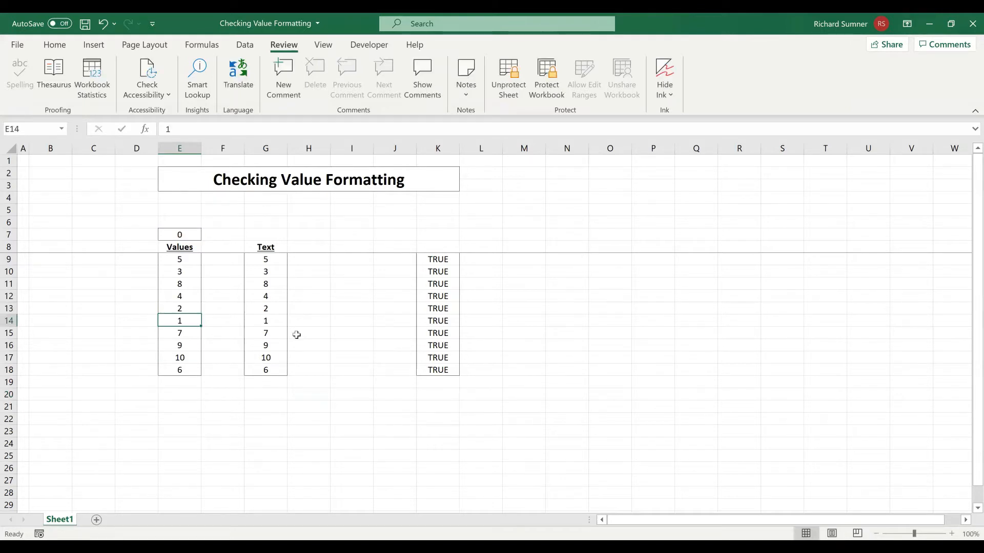